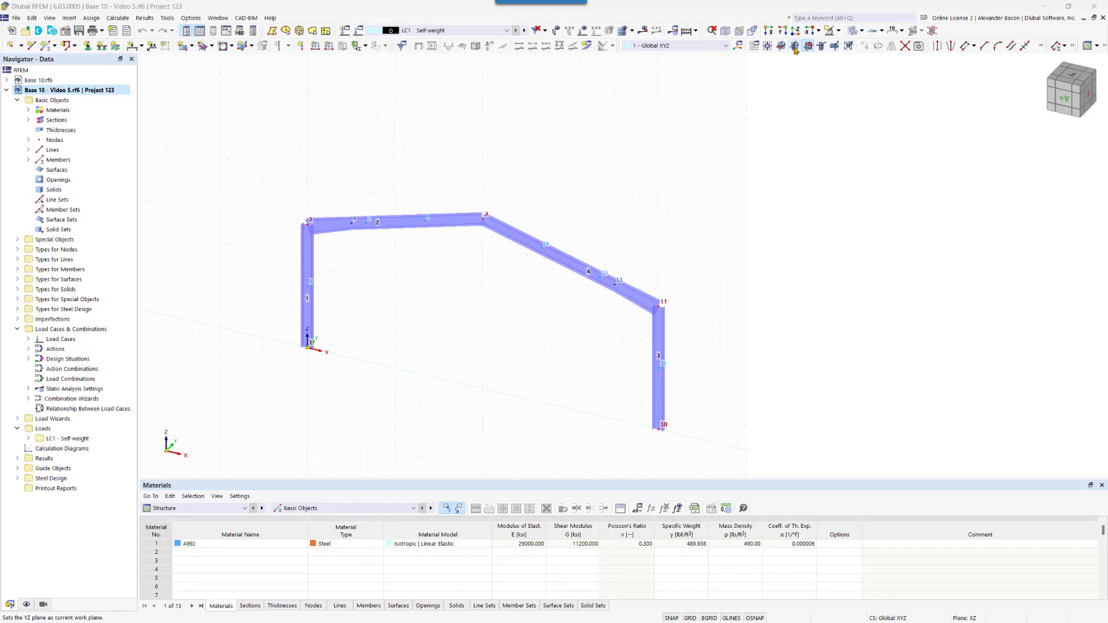
Step: Switch the working plane from XZ to global XY so the grid is redrawn on it
left_click(795, 46)
left_click(779, 45)
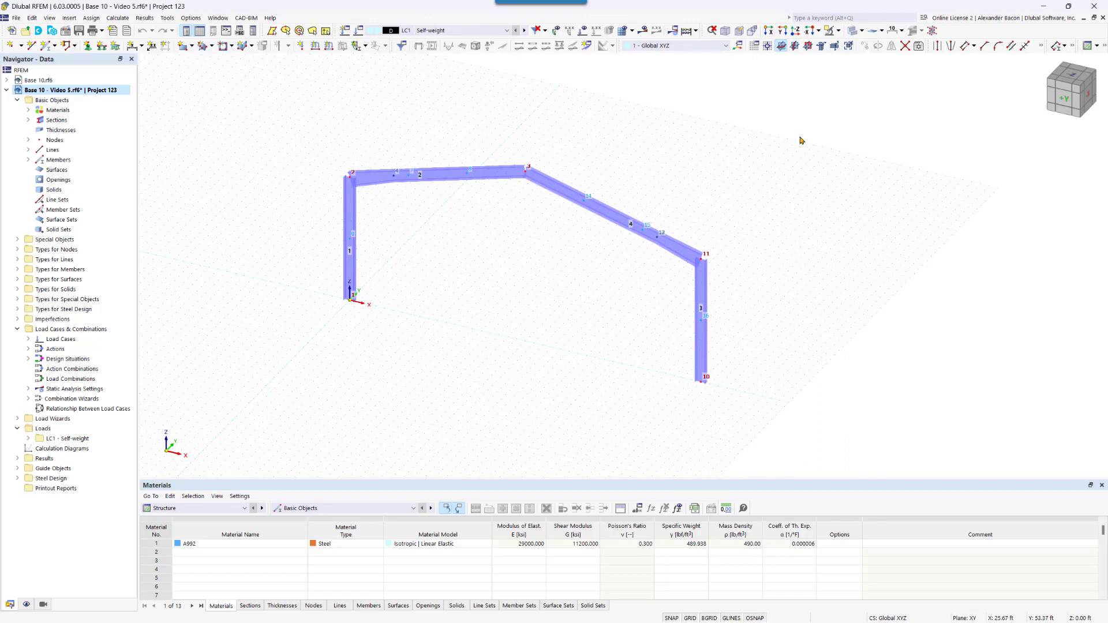
Step: Select the whole portal frame and set Move/Copy to make 3 copies at 15 ft along Y
left_click_drag(812, 113, 307, 431)
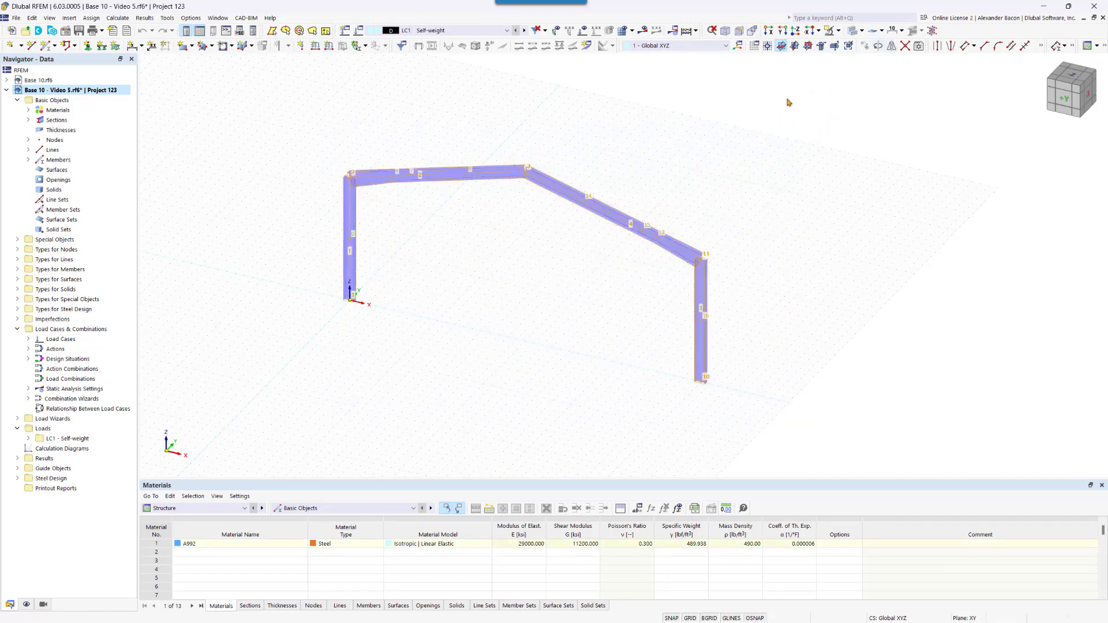
left_click(866, 46)
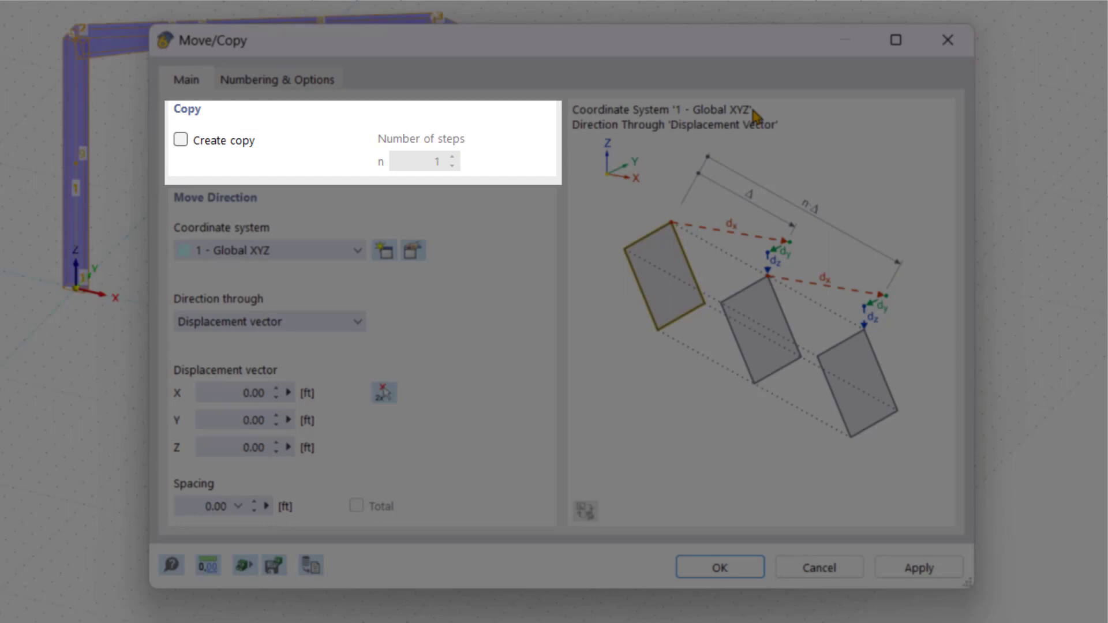
left_click(225, 139)
double_click(426, 161)
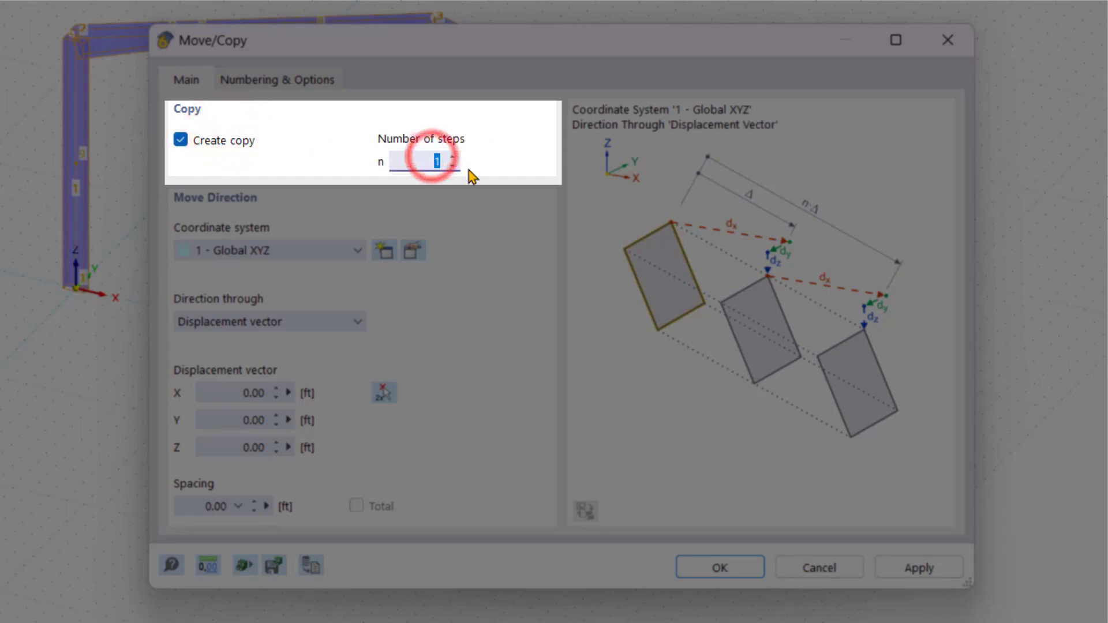
type("3")
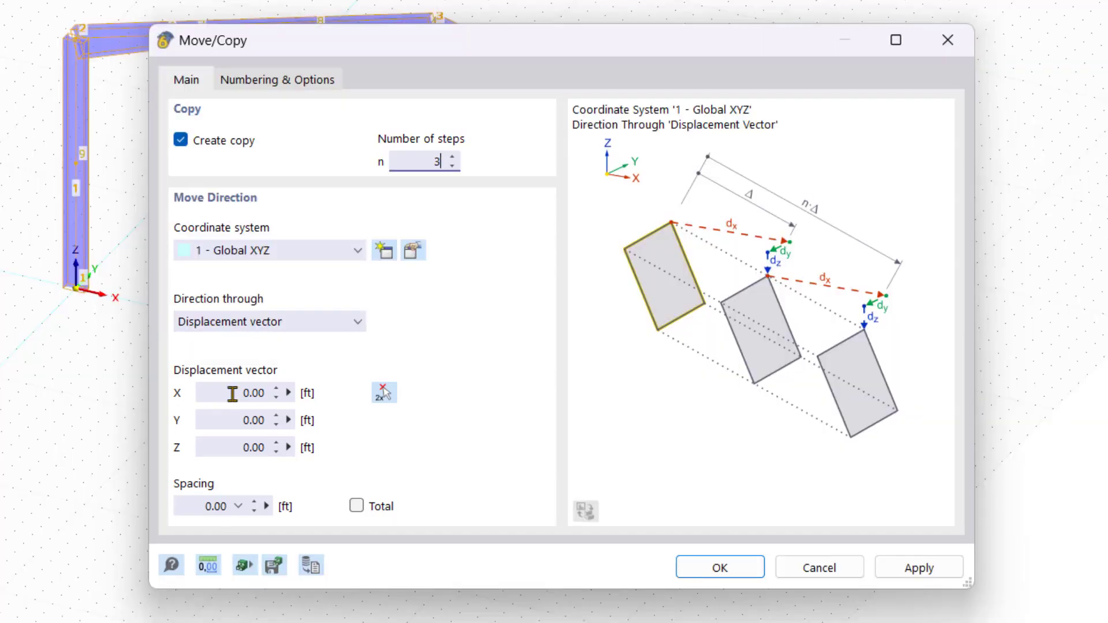
left_click(240, 421)
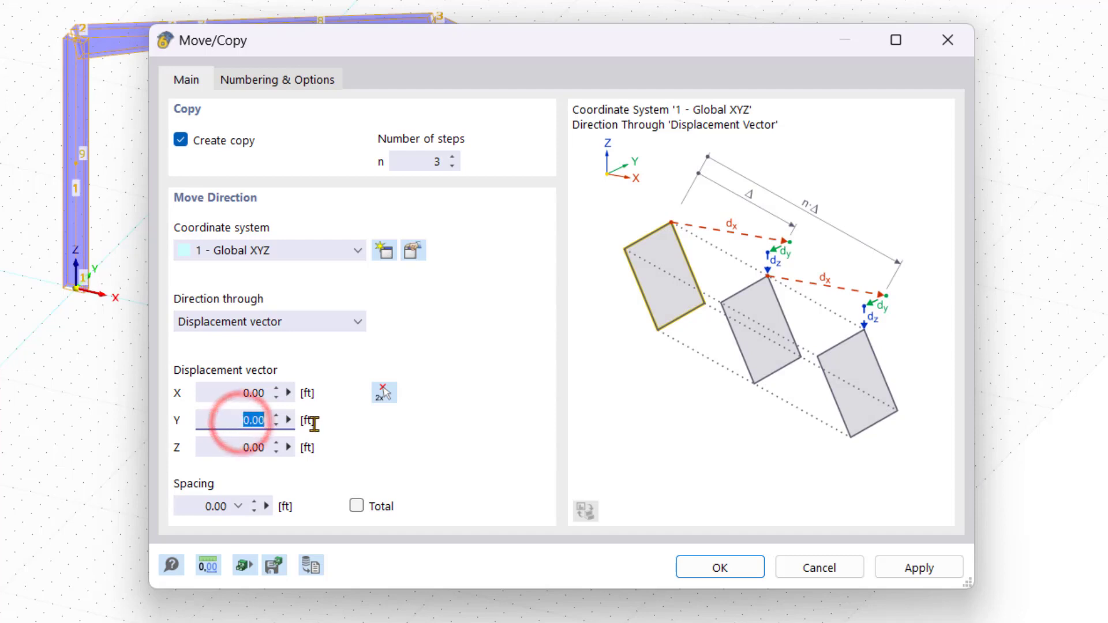
type("15")
left_click(439, 456)
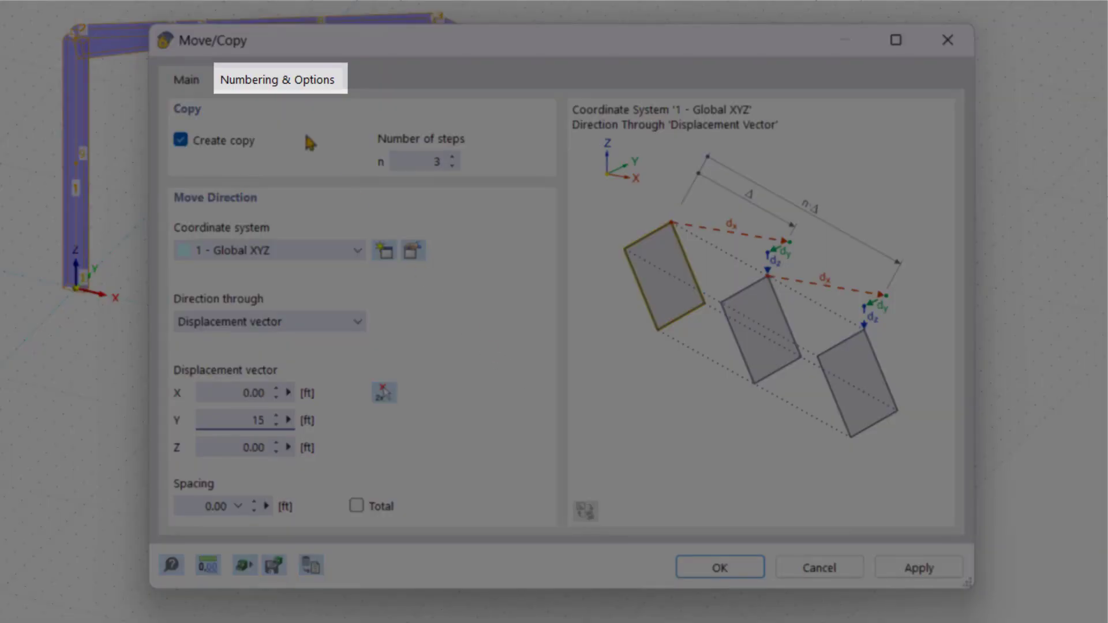
Step: Enable step links that join copied nodes with members, and start a new template member
left_click(265, 80)
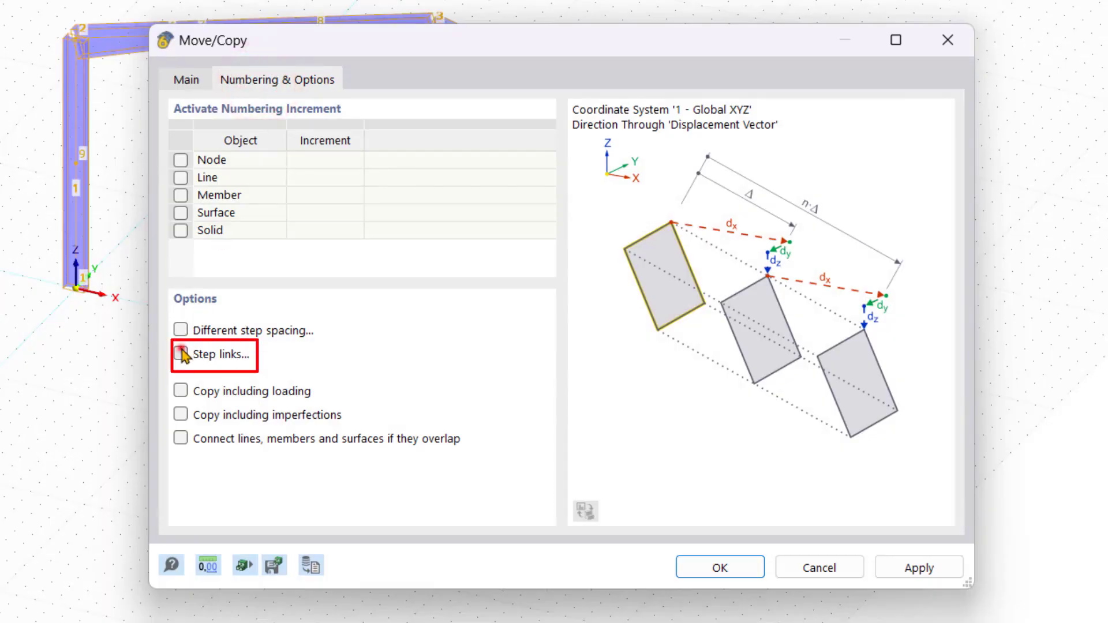
left_click(181, 354)
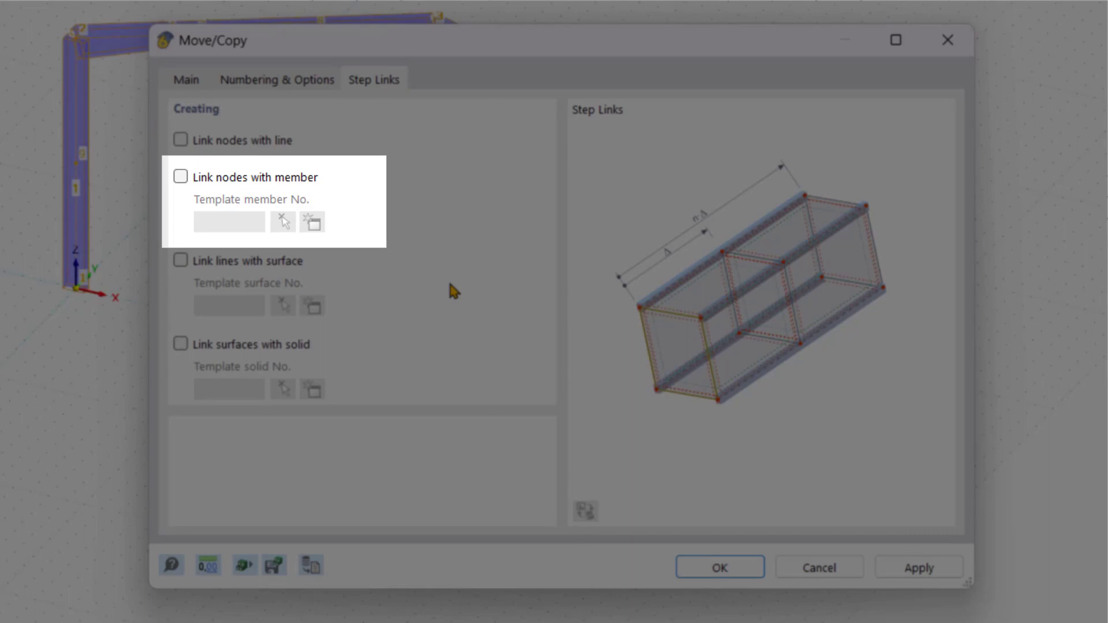
left_click(181, 177)
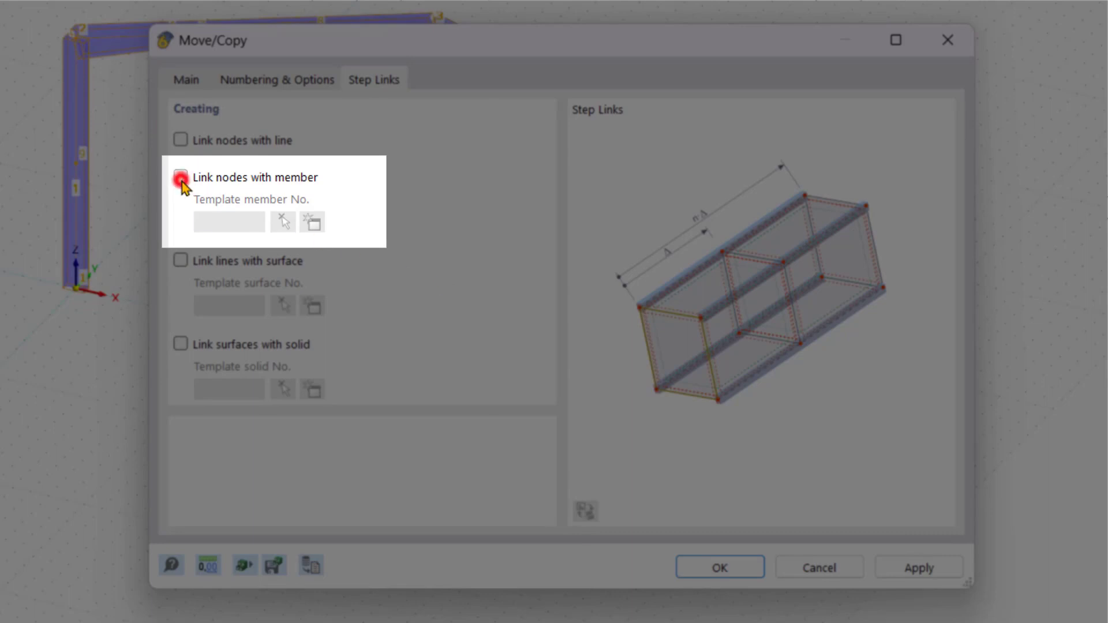
left_click(303, 225)
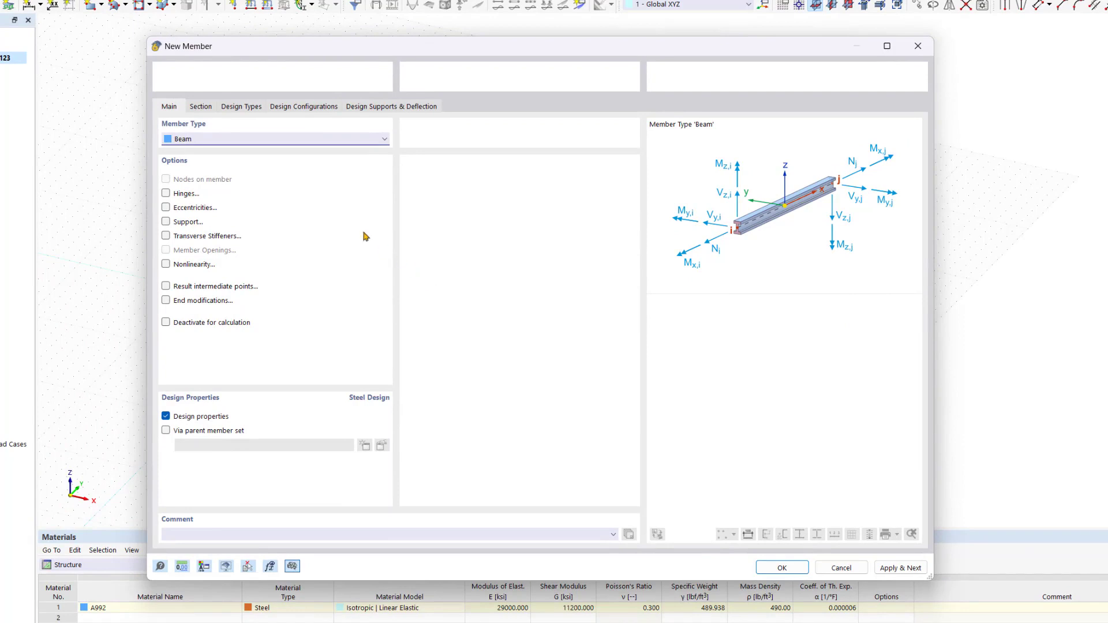
Step: Make the template member a Truss and bring up the section library for its start section
left_click(228, 141)
left_click(214, 182)
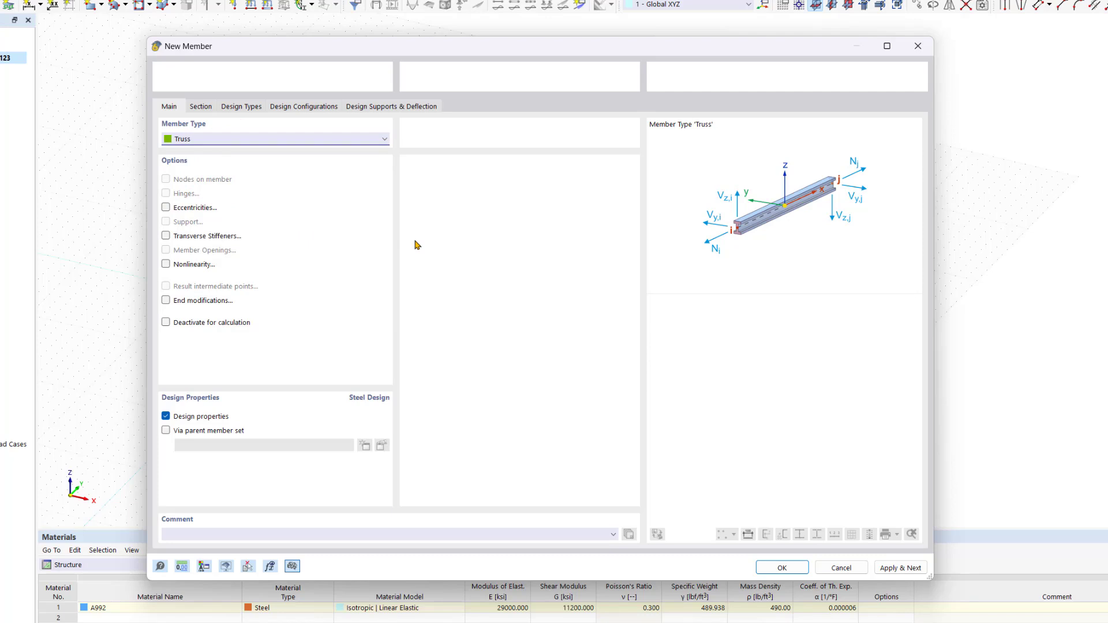
left_click(202, 108)
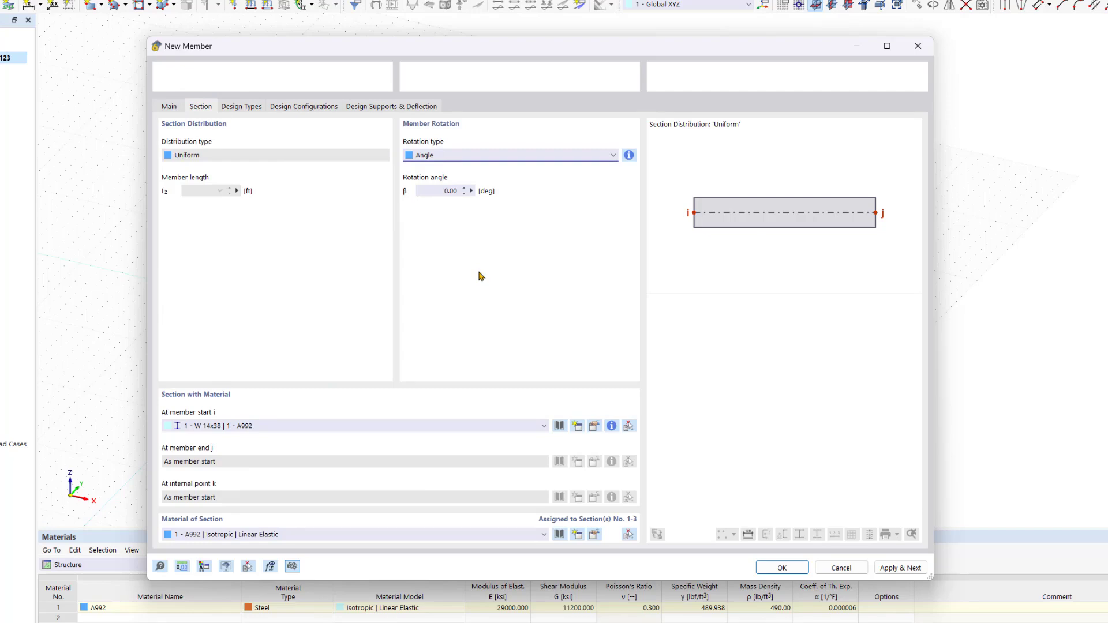
left_click(560, 426)
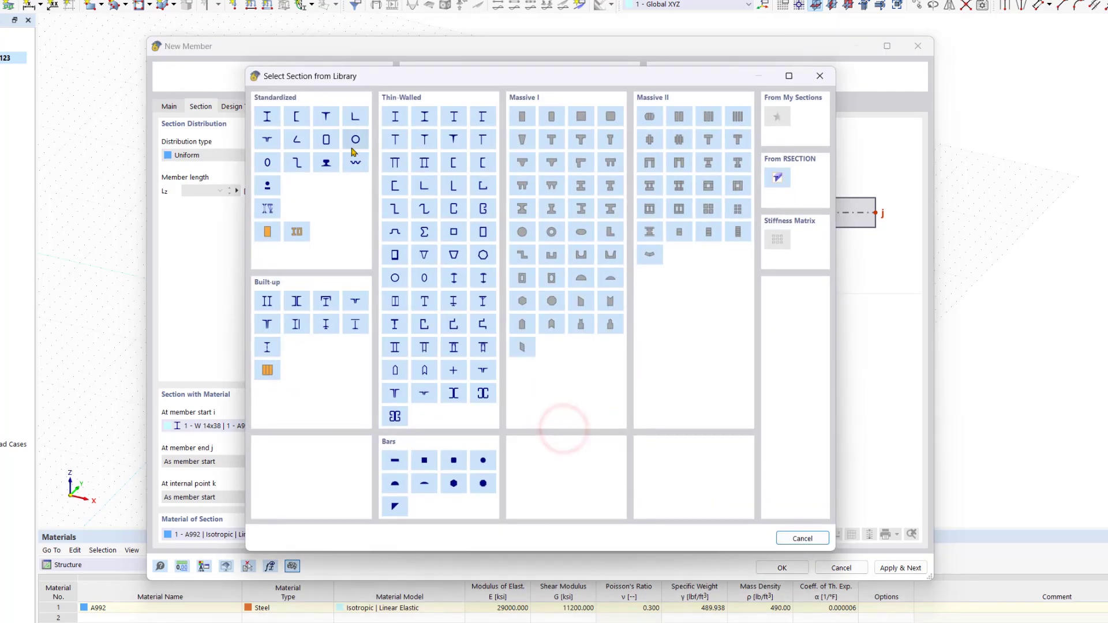
Step: Filter circular hollow steel sections to the United States region and the AISC 15 standard
left_click(353, 140)
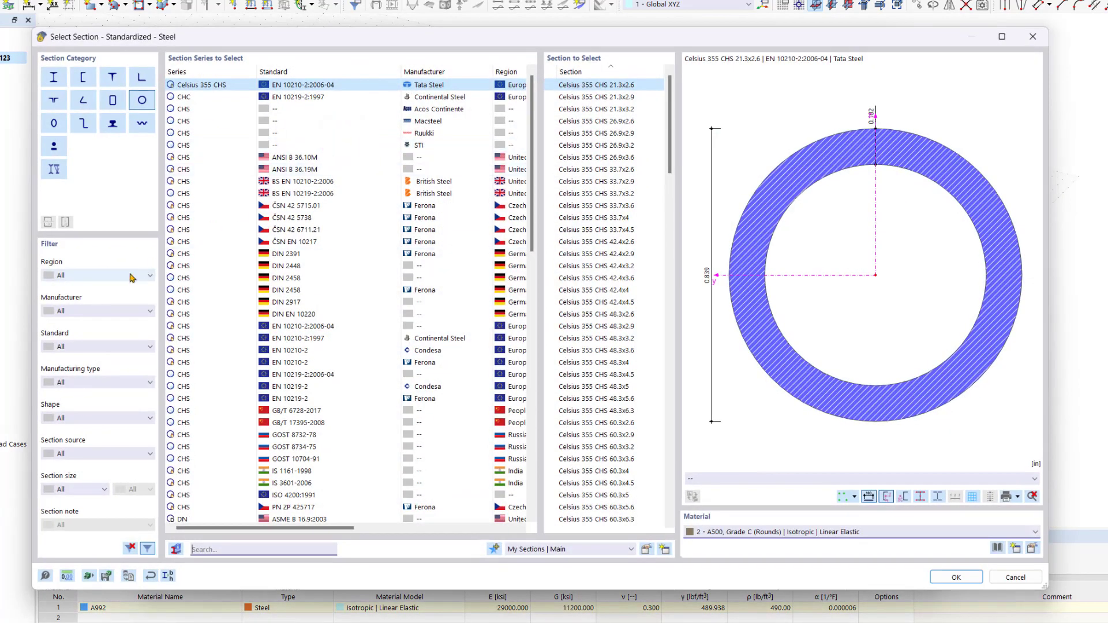
left_click(133, 275)
left_click(87, 433)
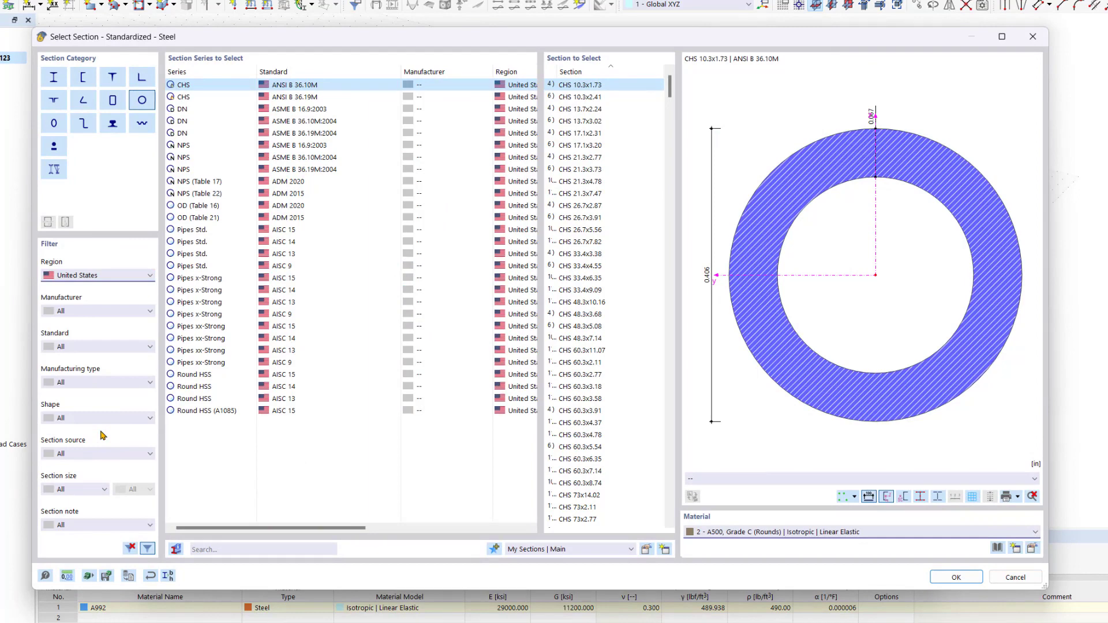
left_click(77, 312)
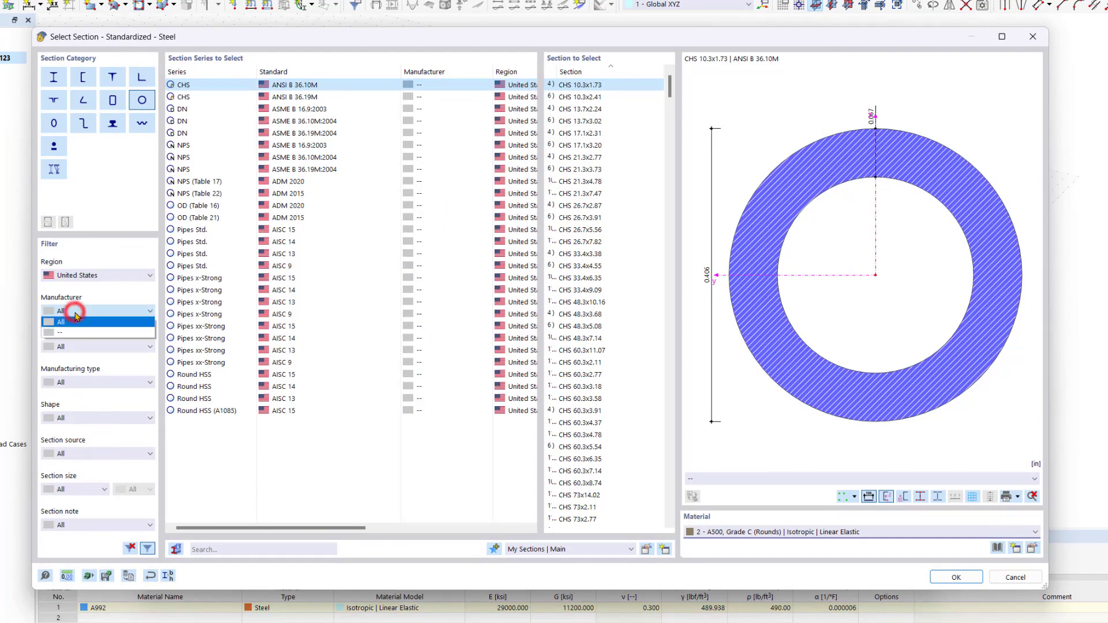
left_click(74, 310)
left_click(82, 347)
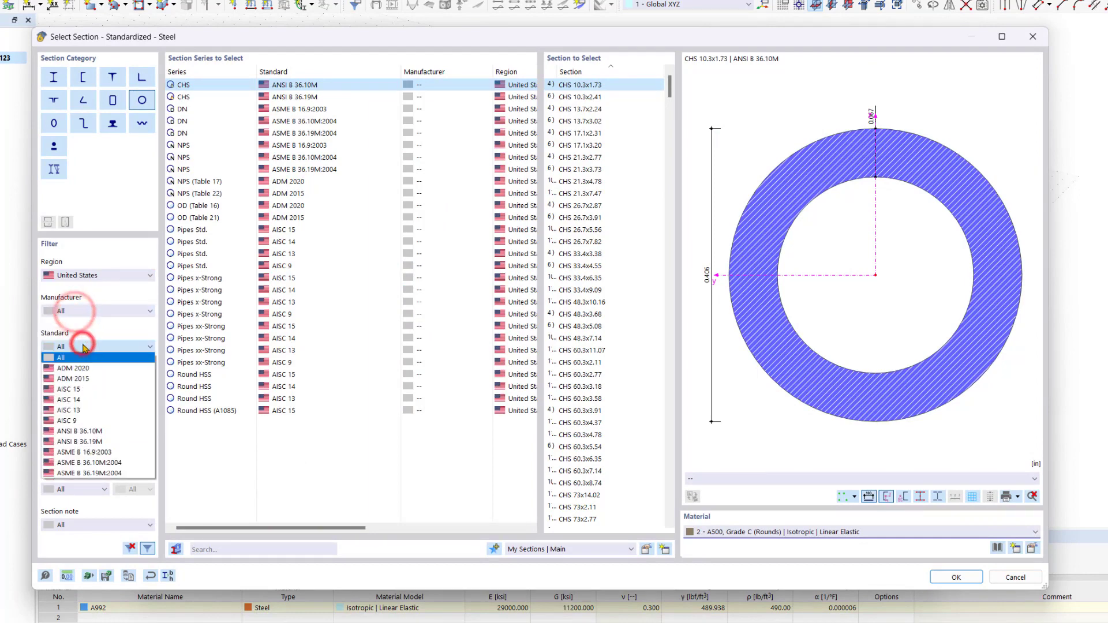
left_click(87, 389)
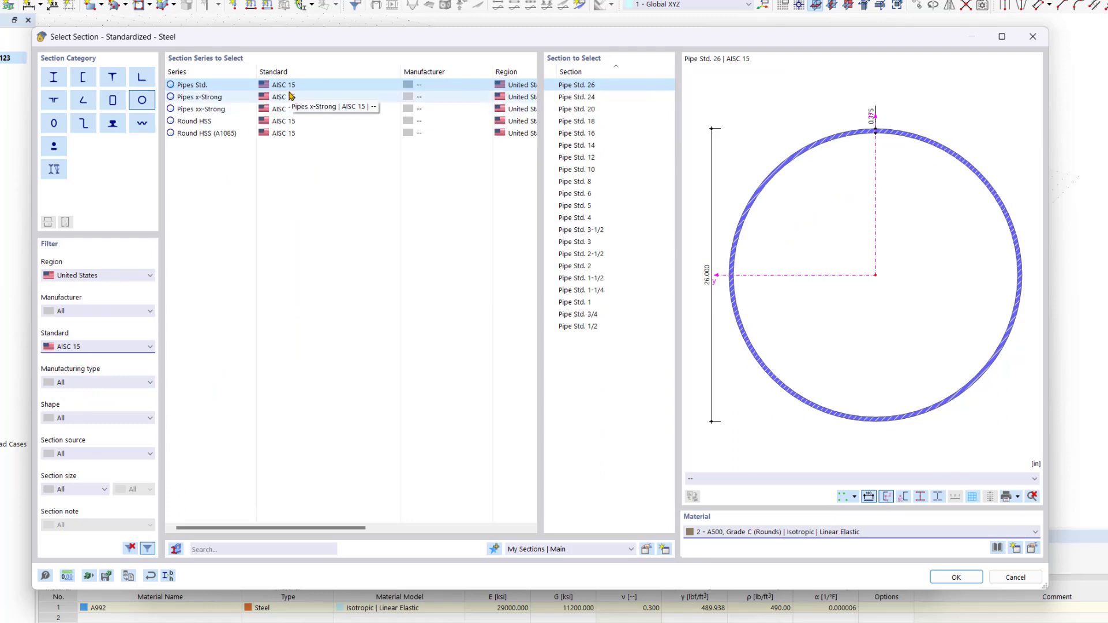
Step: Pick Round HSS 6.625x0.312 from the Round HSS series
left_click(281, 121)
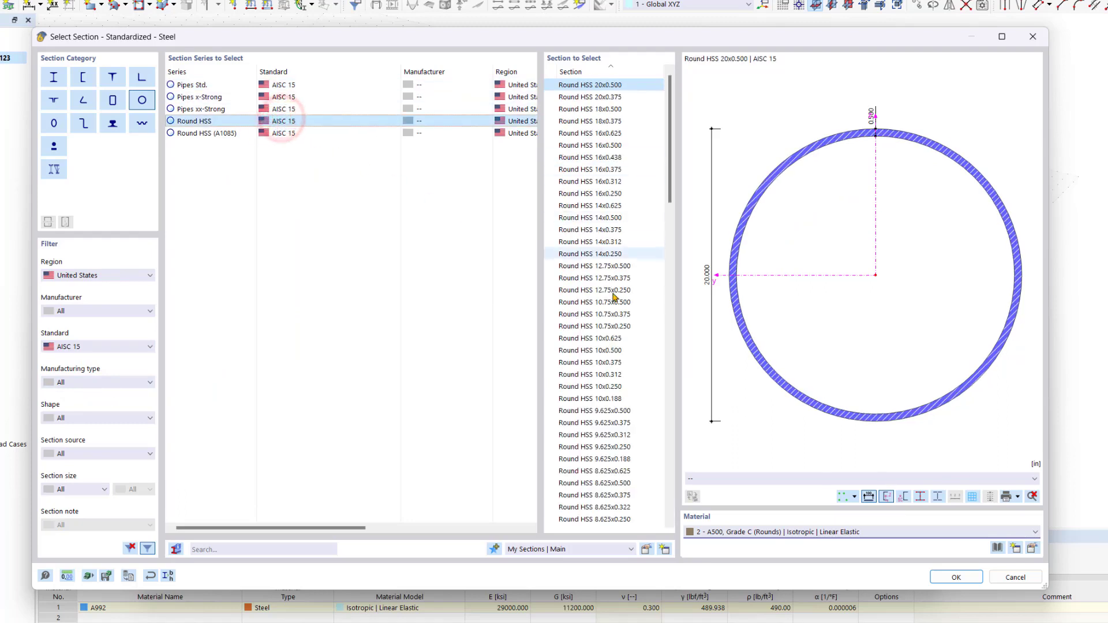
scroll(614, 296, "down", 11)
scroll(614, 296, "down", 1)
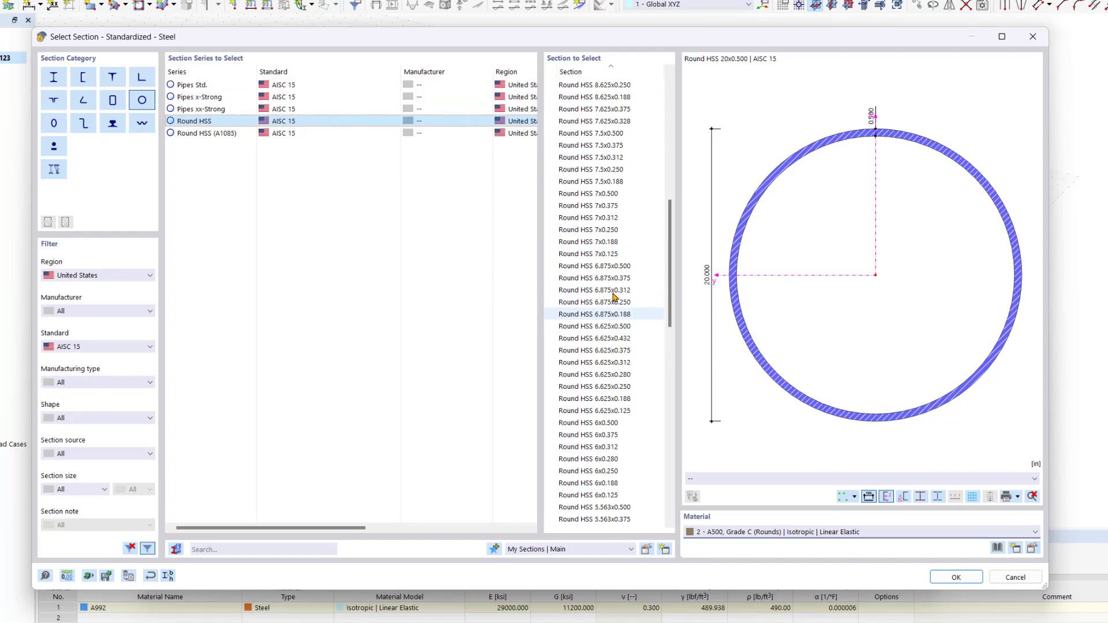
left_click(635, 363)
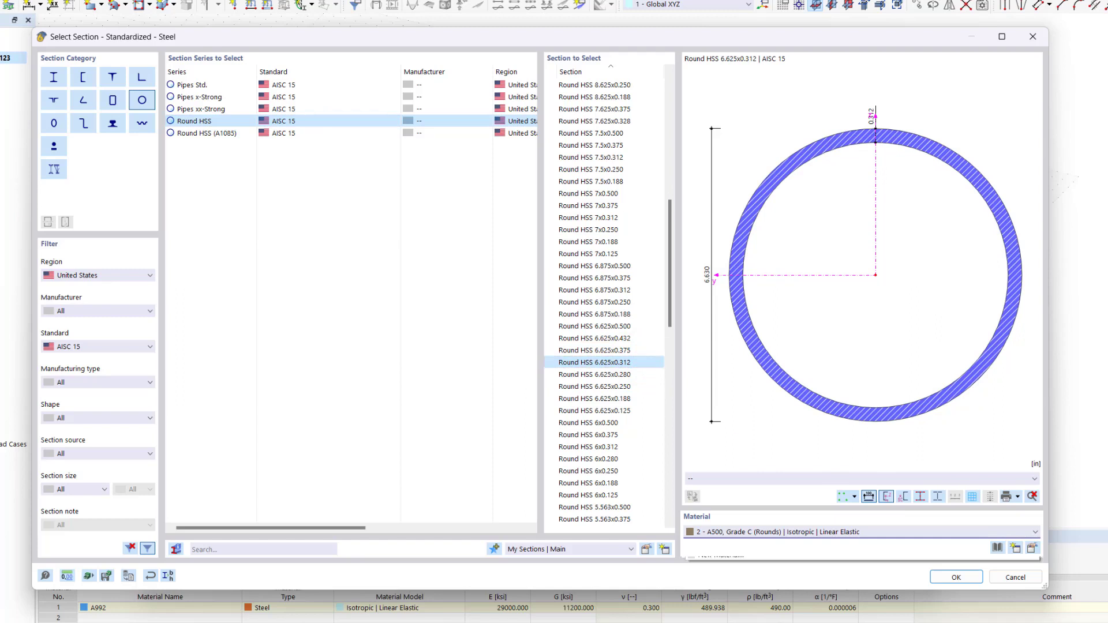
Step: Confirm the HSS section and truss template to create the frame copies with linking purlins
left_click(963, 576)
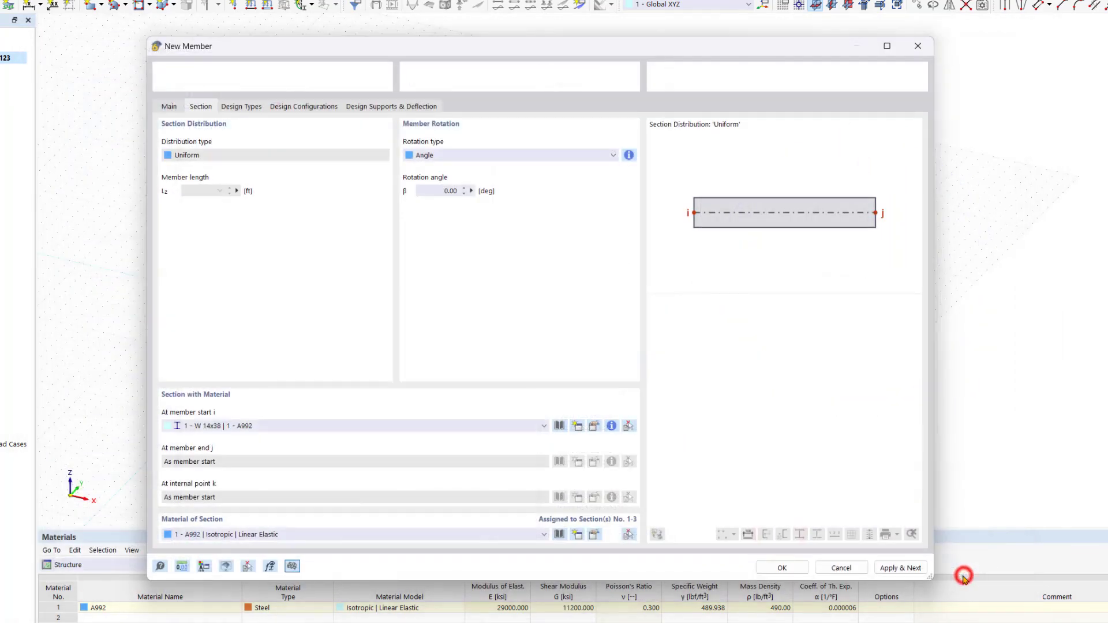
left_click(782, 568)
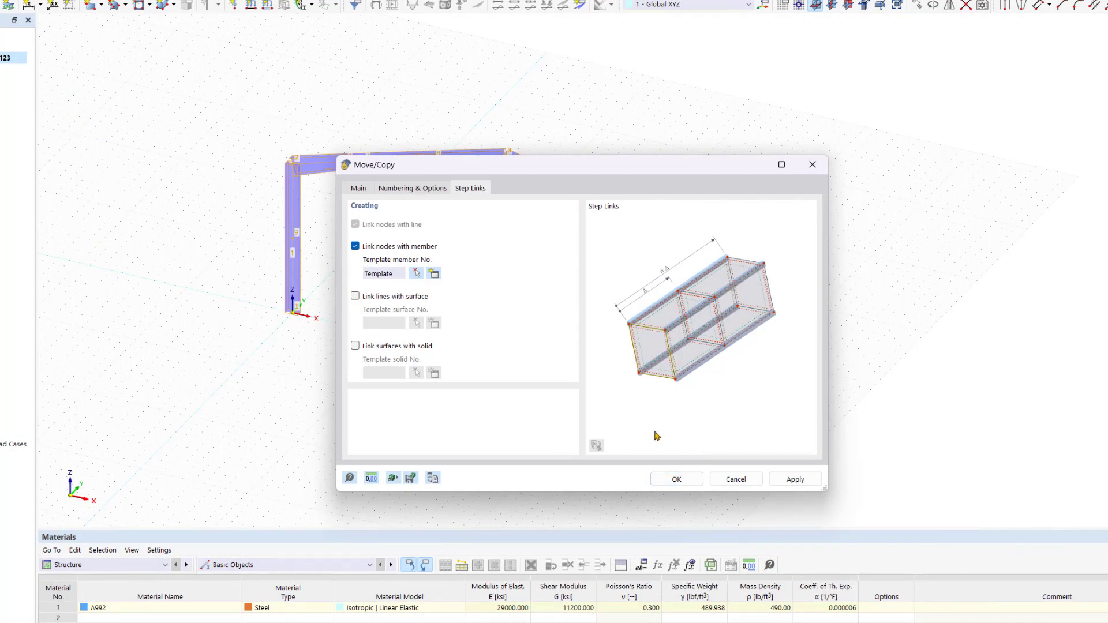
left_click(693, 480)
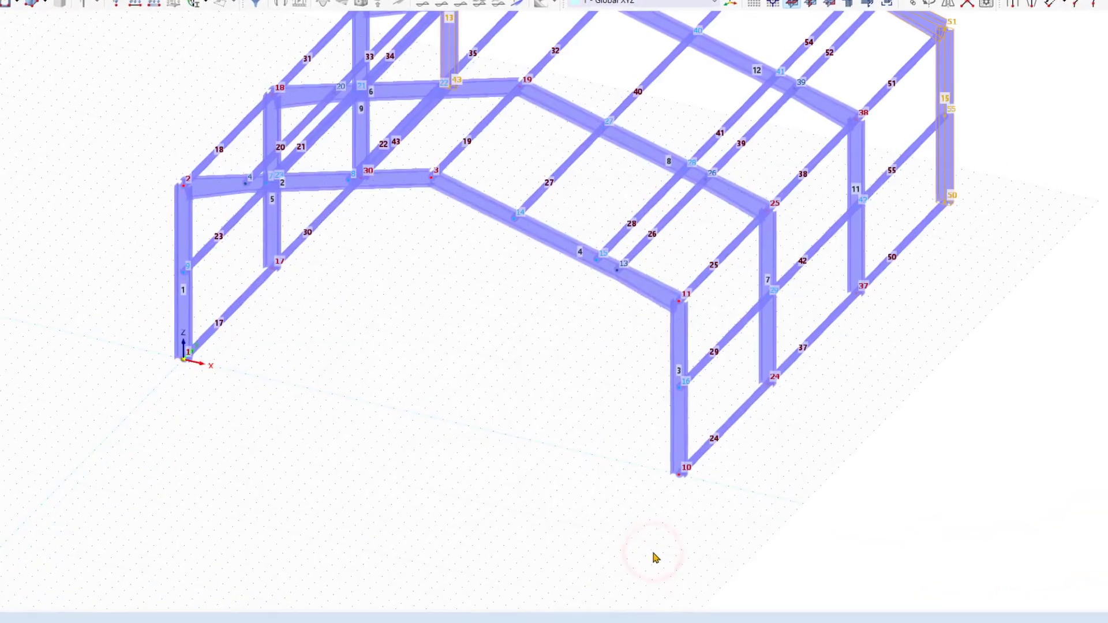
Step: Orbit the model to inspect the four portal frames and the purlins between them
middle_click_drag(776, 496, 715, 501, "ctrl")
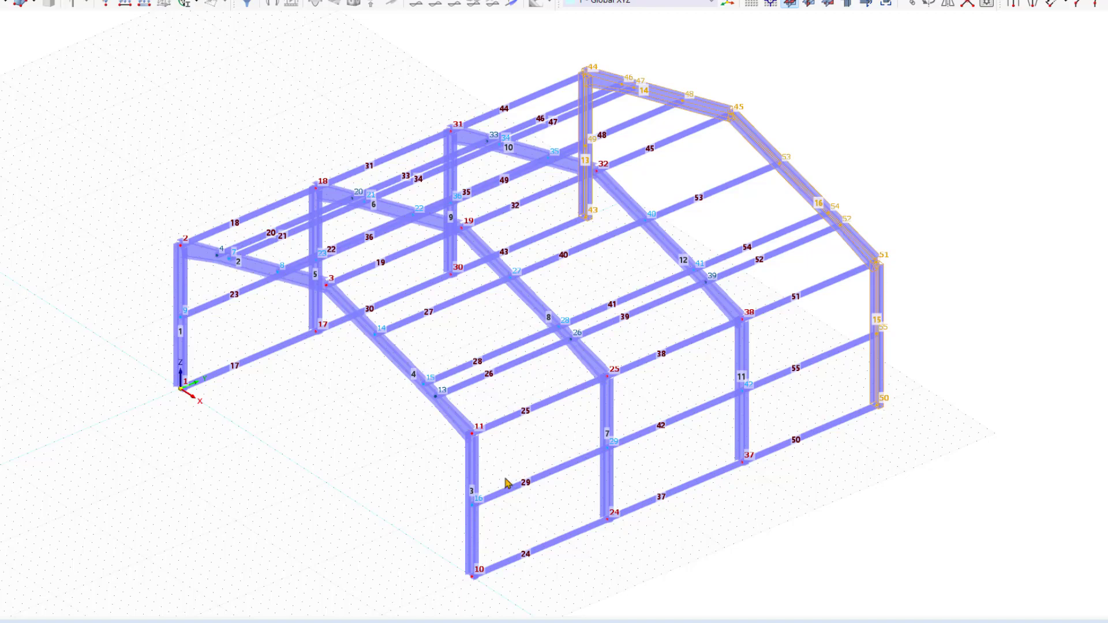
middle_click_drag(654, 508, 527, 519, "ctrl")
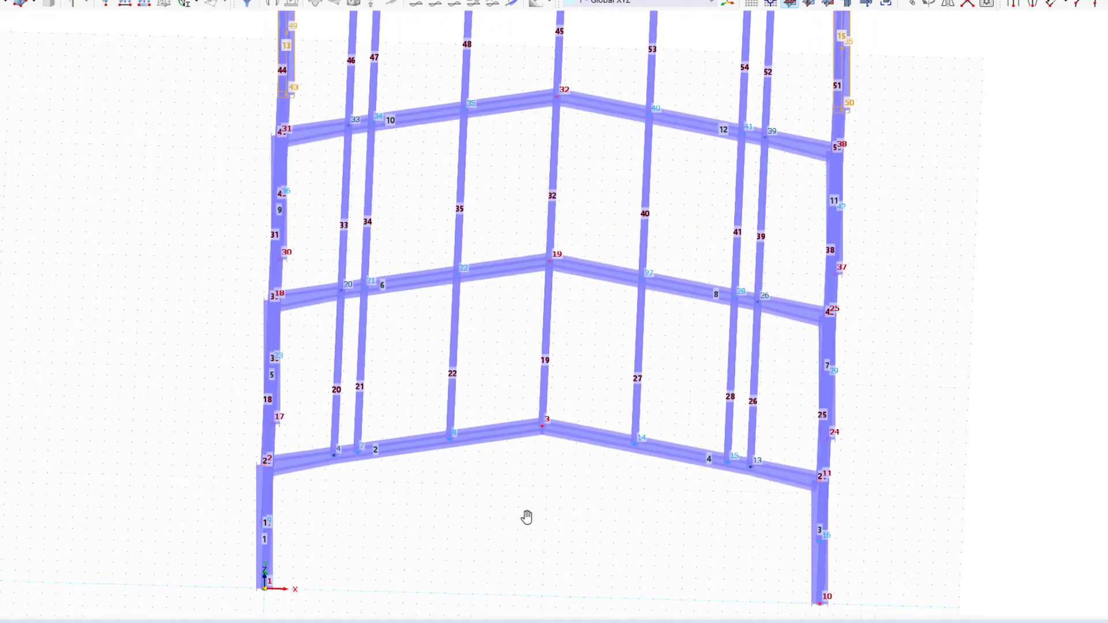
scroll(527, 519, "down", 3)
mouse_move(771, 359)
middle_mouse_down("ctrl")
mouse_move(781, 351)
mouse_move(762, 349)
middle_mouse_up("ctrl")
Step: Delete the column lines 52/39/26 and 46/33/20, leaving their nodes in place
middle_click_drag(618, 290, 636, 324, "ctrl")
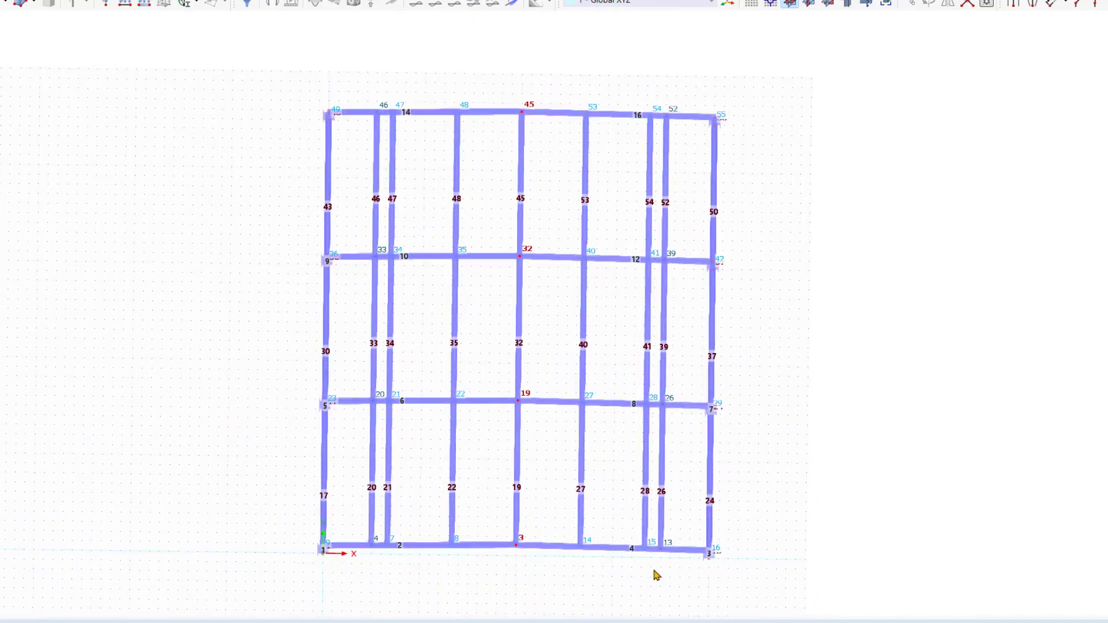
left_click_drag(653, 570, 691, 88)
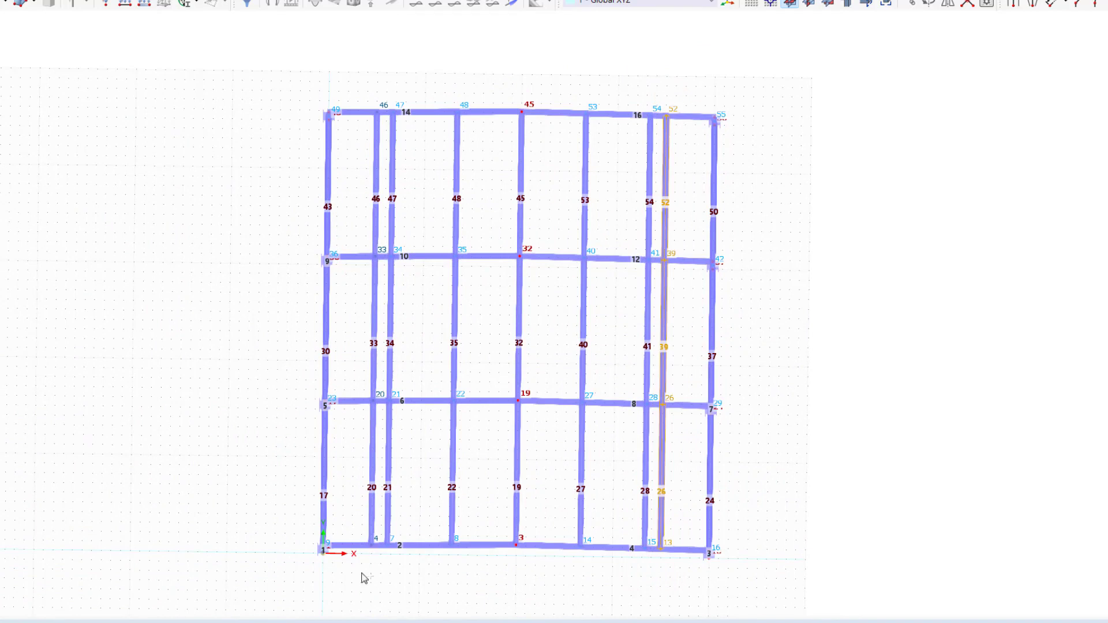
left_click_drag(362, 574, 387, 97)
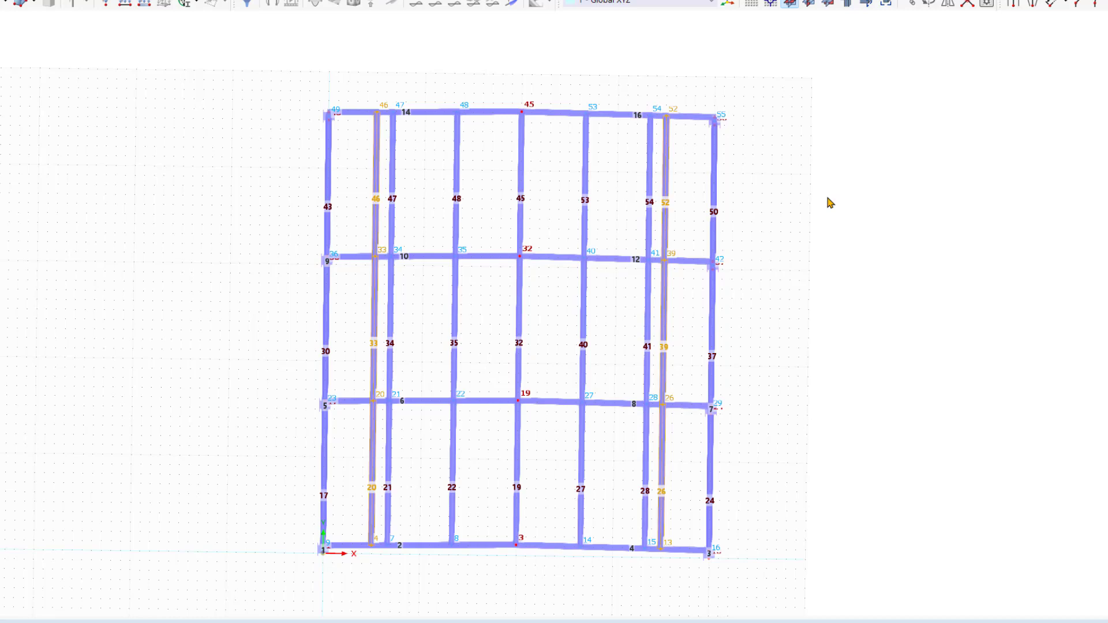
key("Delete")
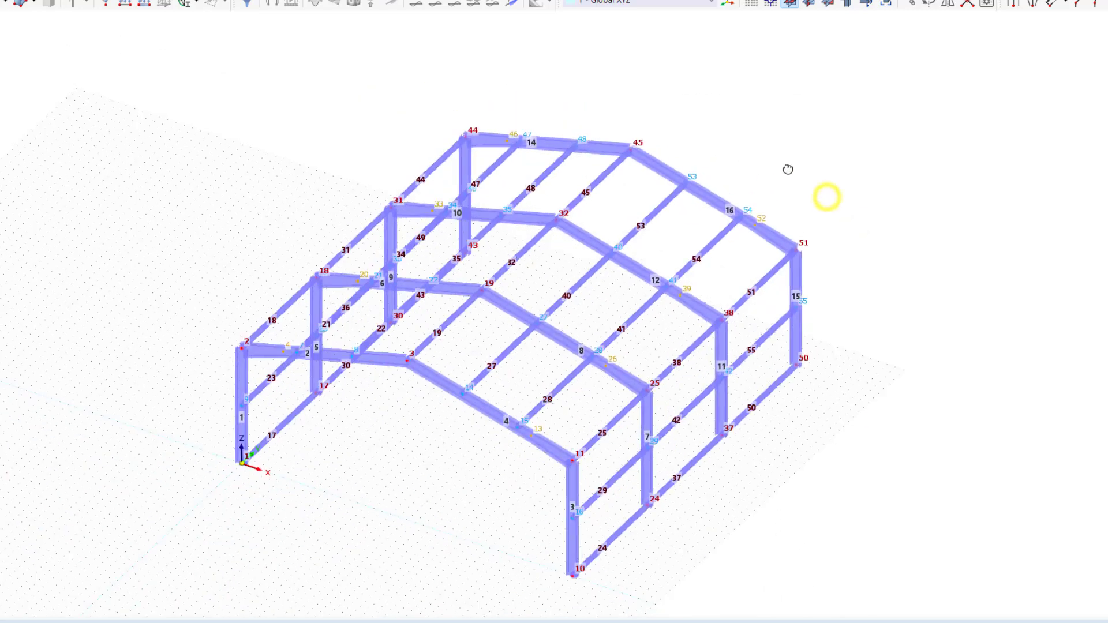
Step: In a 3D view, select nodes 8 and 14 on the front frame's rafter
right_click_drag(788, 169, 750, 141, "ctrl")
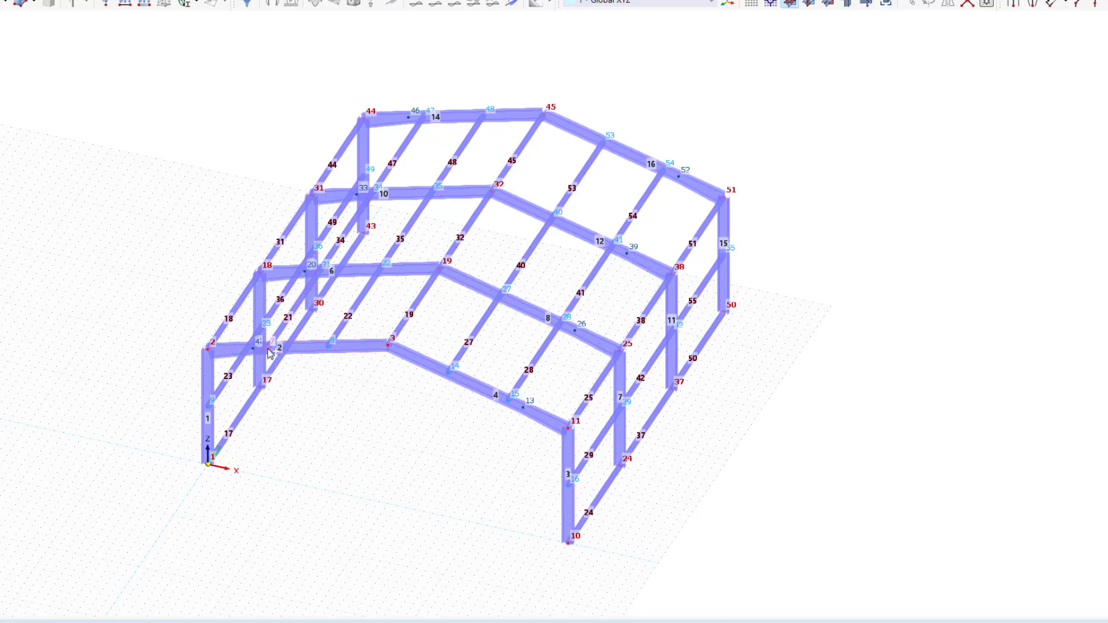
left_click(330, 346)
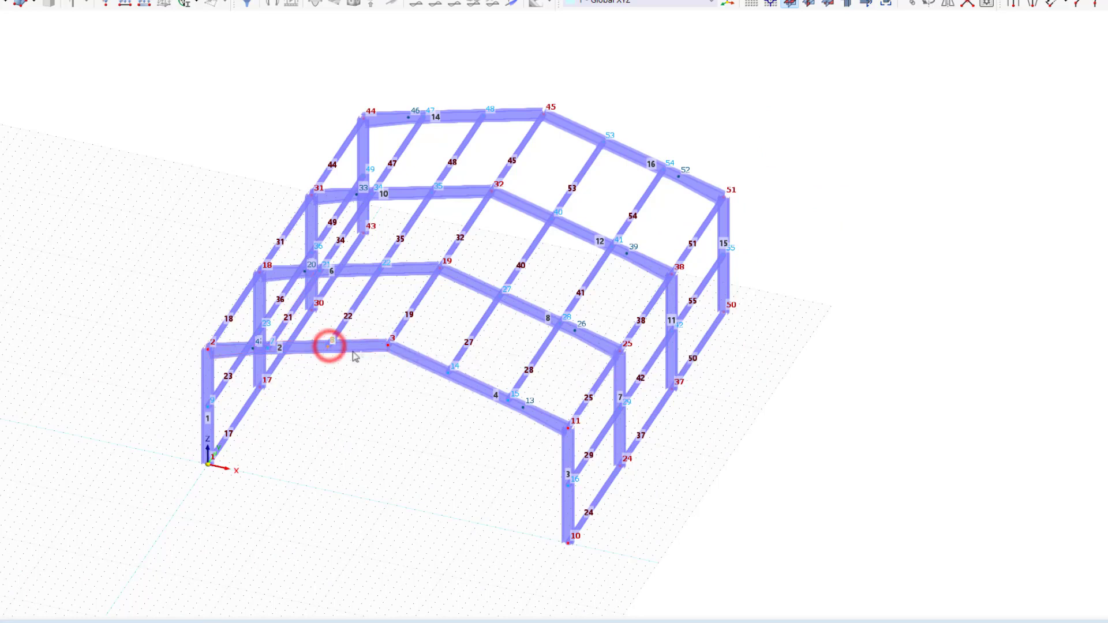
left_click(449, 372)
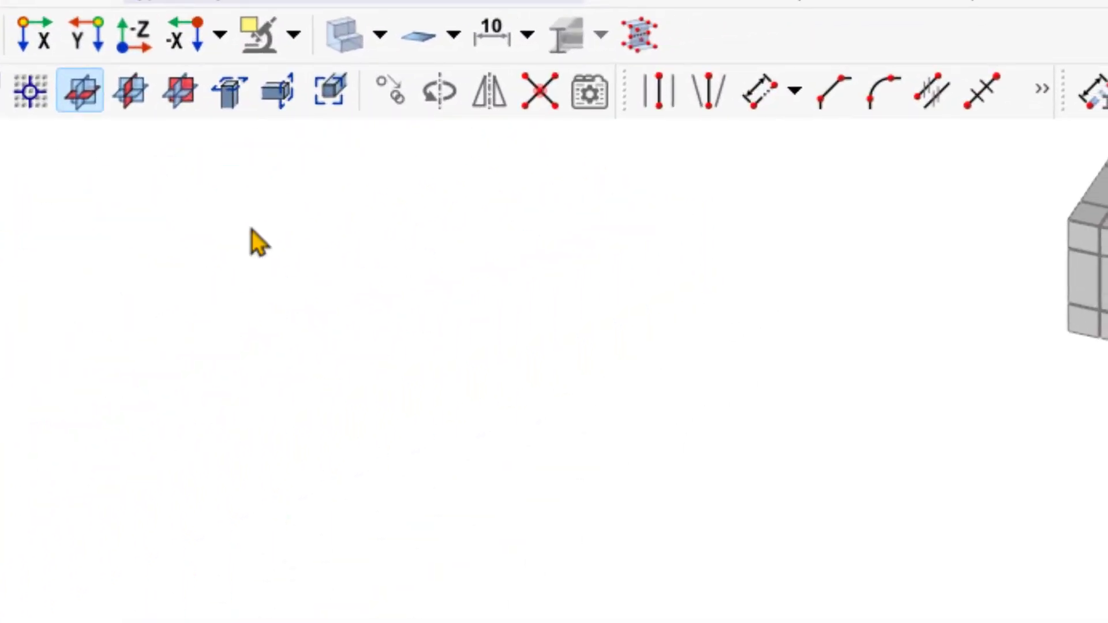
Step: Set up a one-step copy of nodes 8 and 14 with the displacement vector picked graphically
left_click(390, 95)
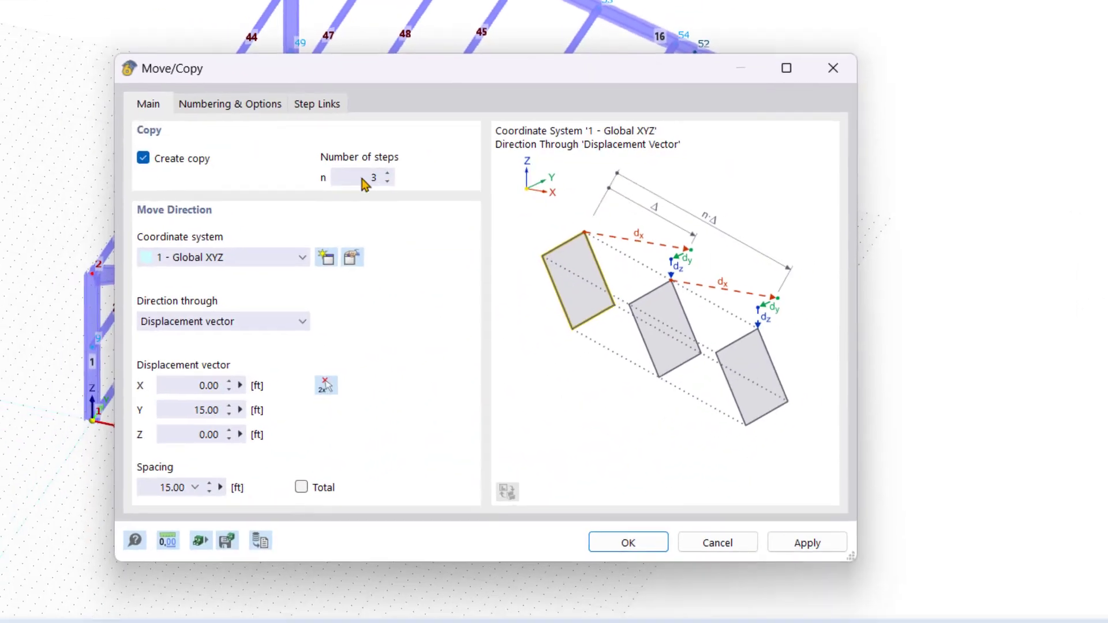
double_click(360, 177)
type("1")
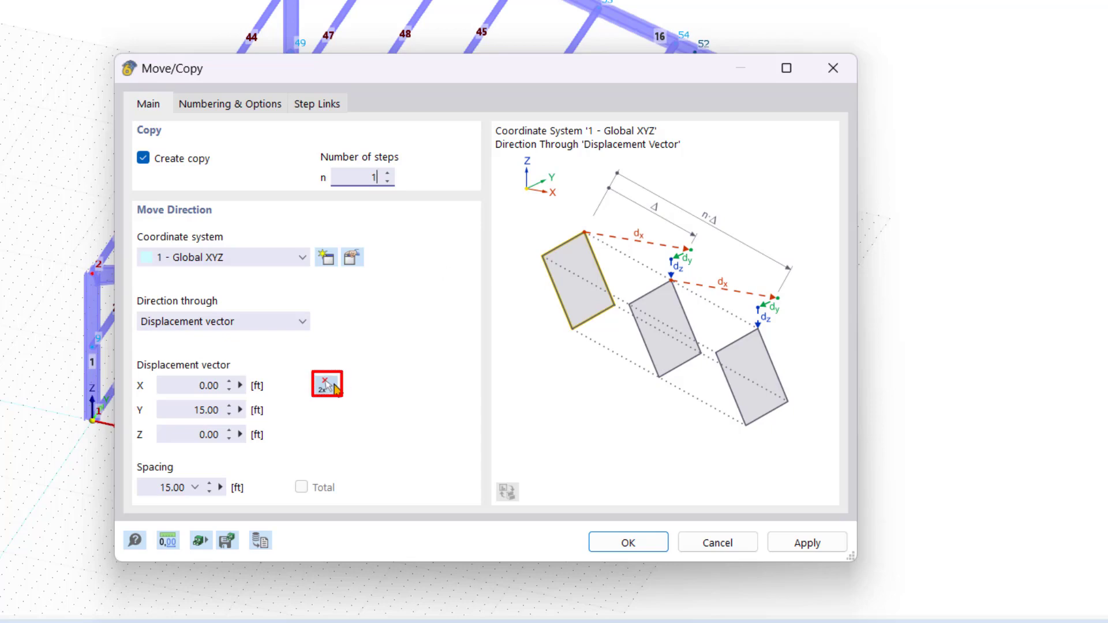
left_click(328, 383)
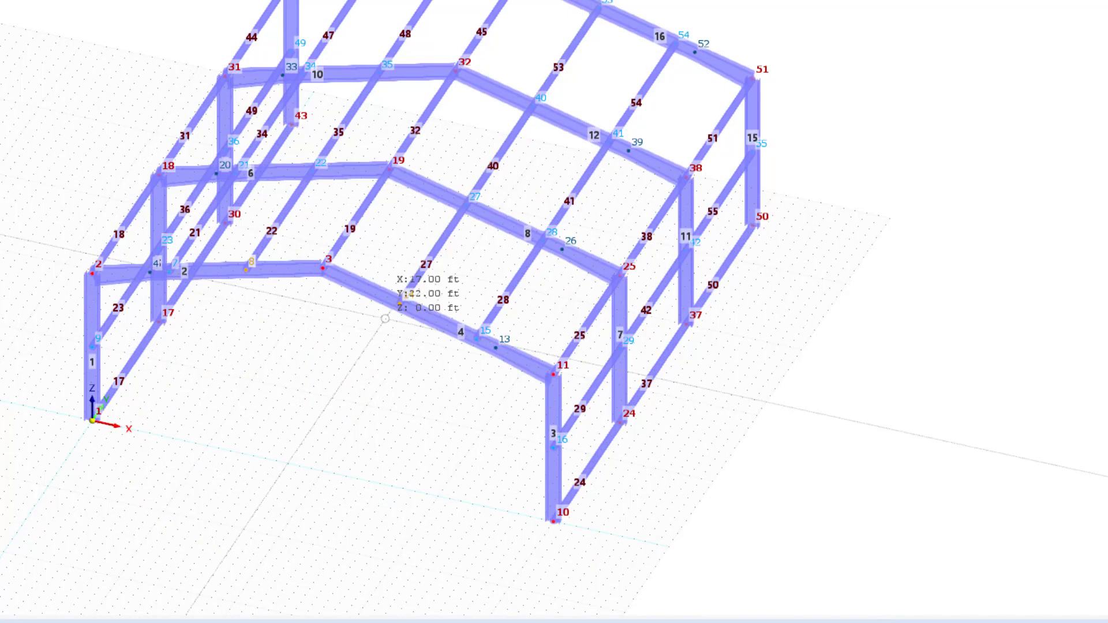
Step: Define the copy vector from node 14 to node 10 (X 13.33, Y 0.00, Z -18.17 ft)
left_click(403, 305)
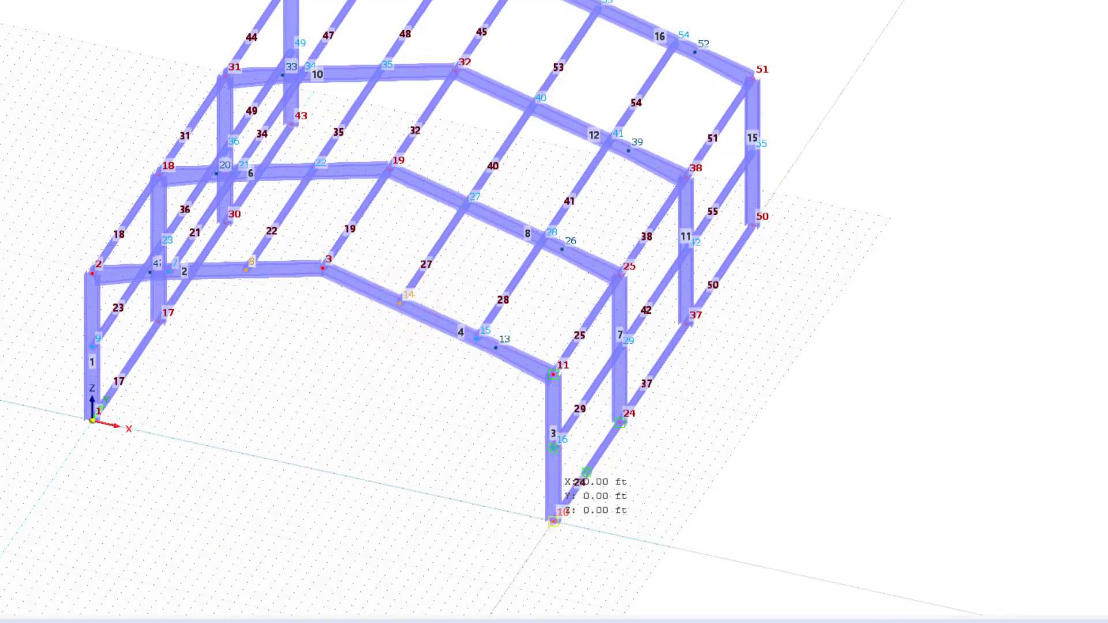
left_click(553, 520)
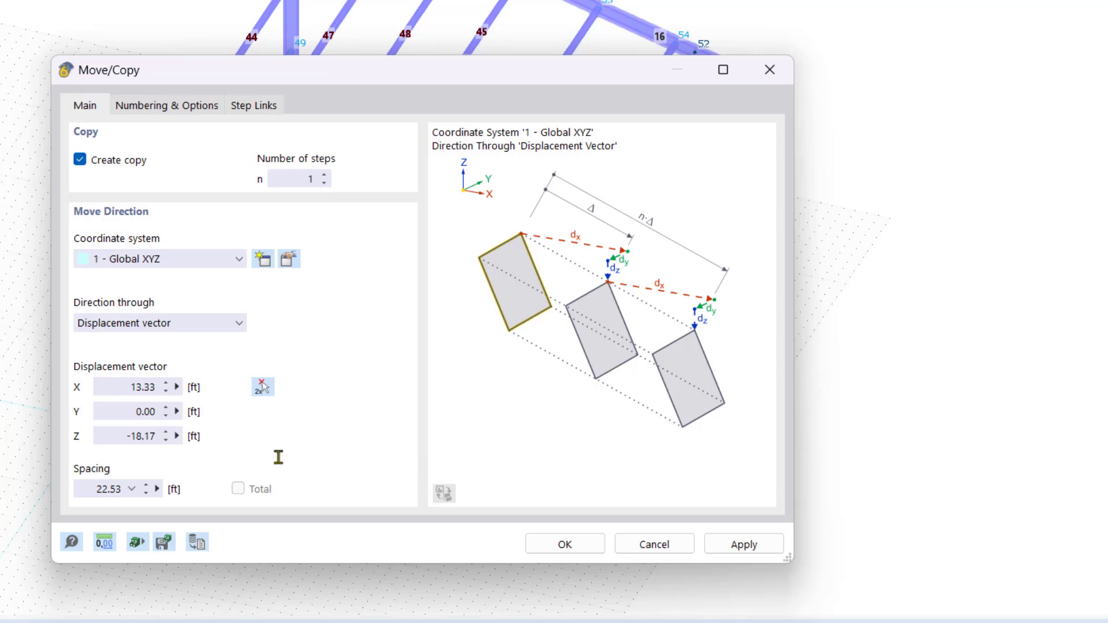
Step: Change the copy's X displacement from 13.33 to 0 and confirm, copying nodes 8 and 14 straight down
left_click(115, 387)
double_click(131, 387)
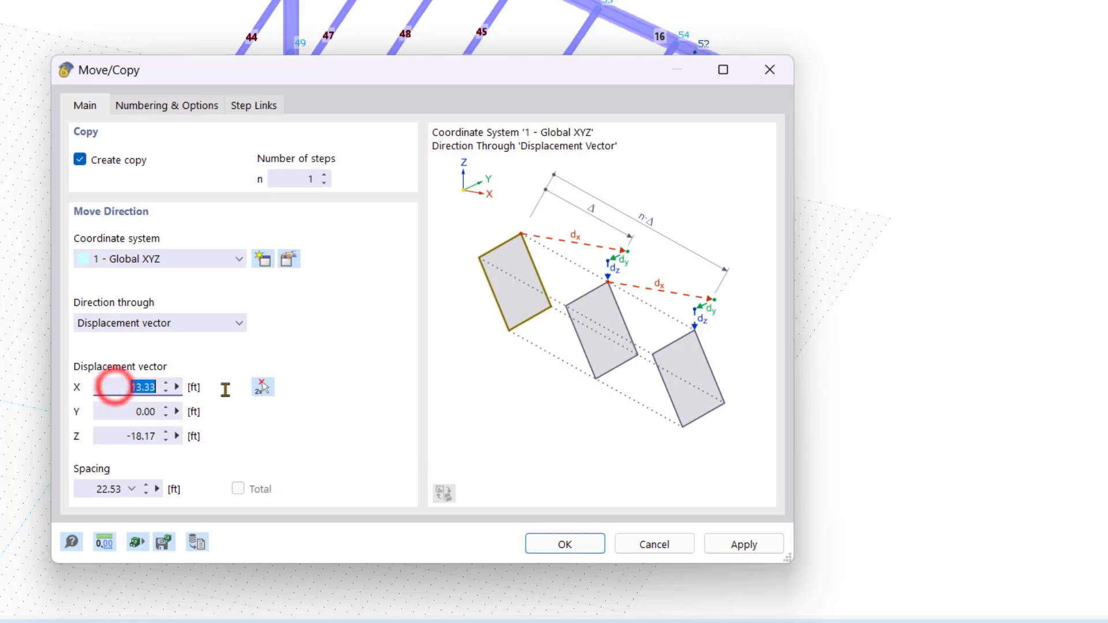
type("0")
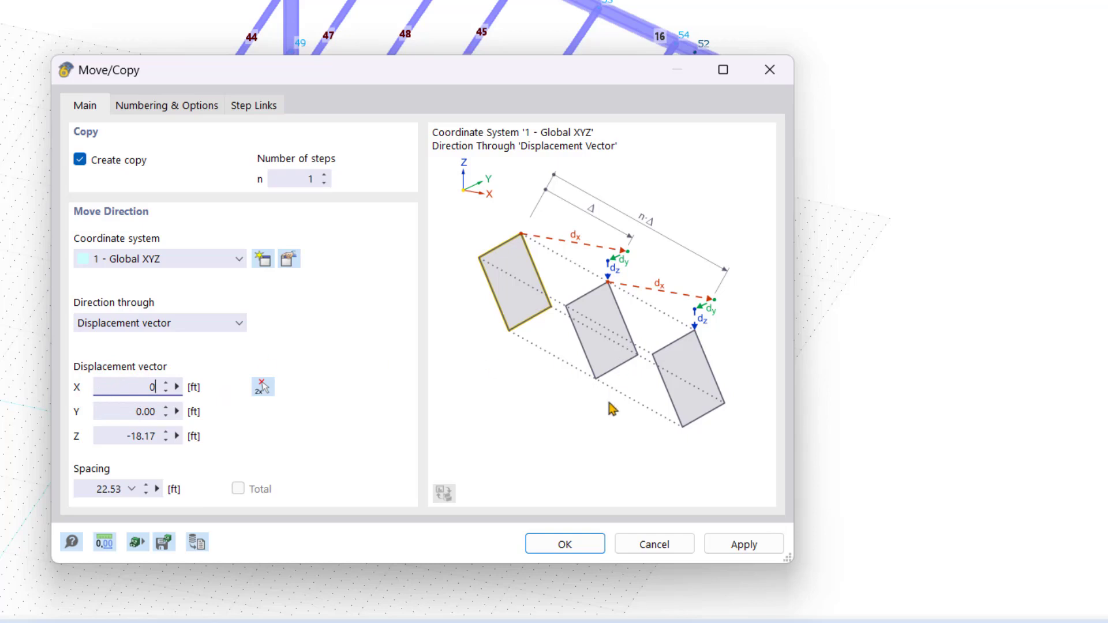
left_click(576, 547)
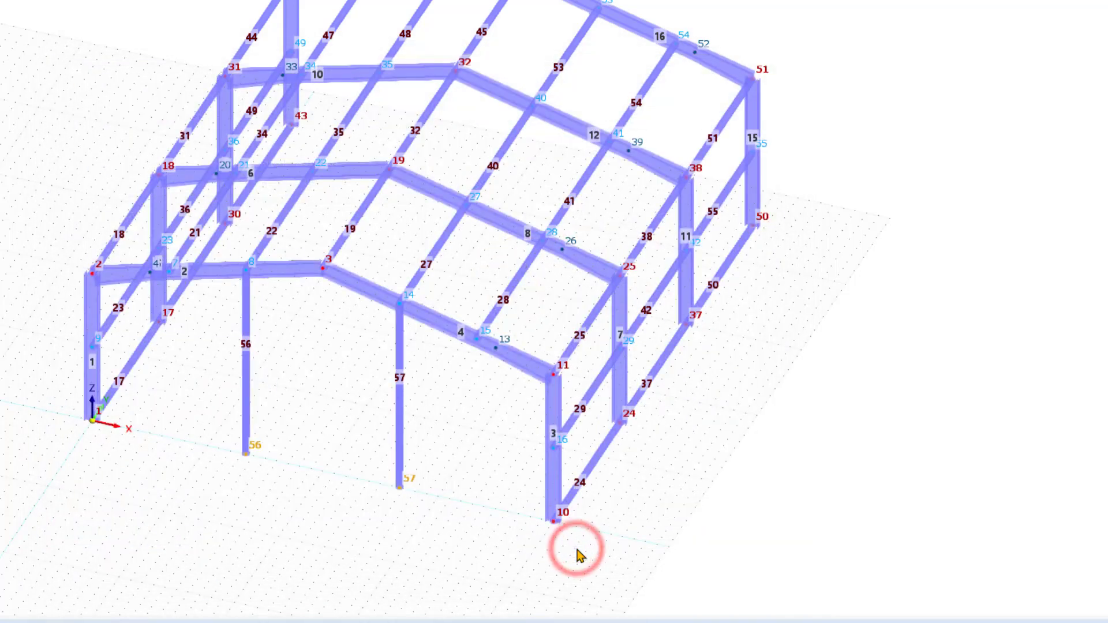
Step: Clear the selection, orbit to the front gable, and window-select members 56 and 57
left_click(494, 543)
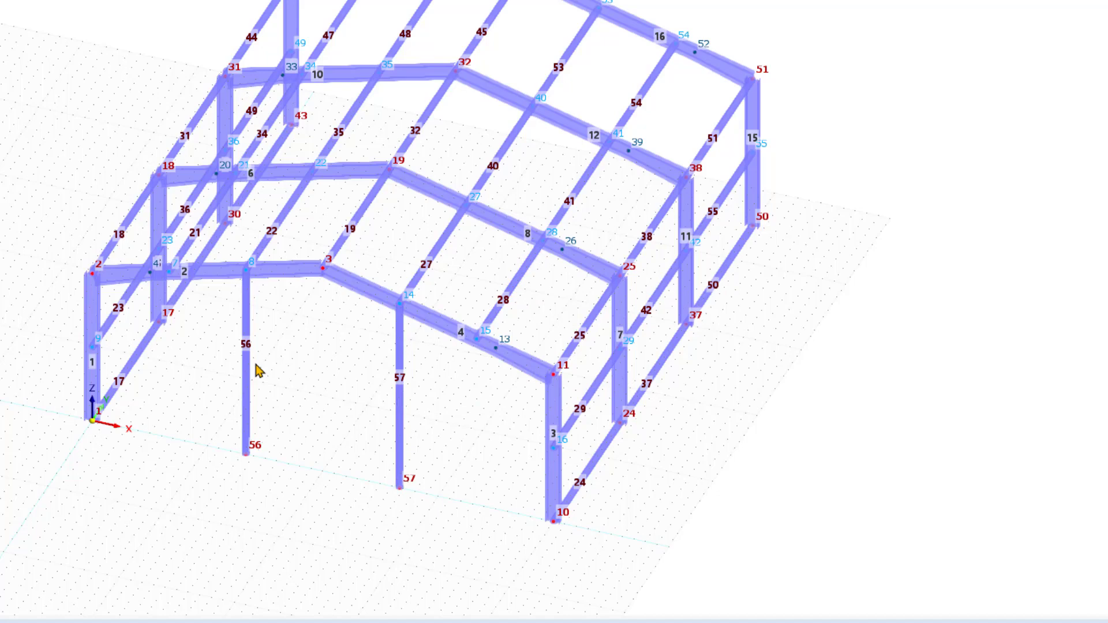
middle_click_drag(317, 386, 355, 391)
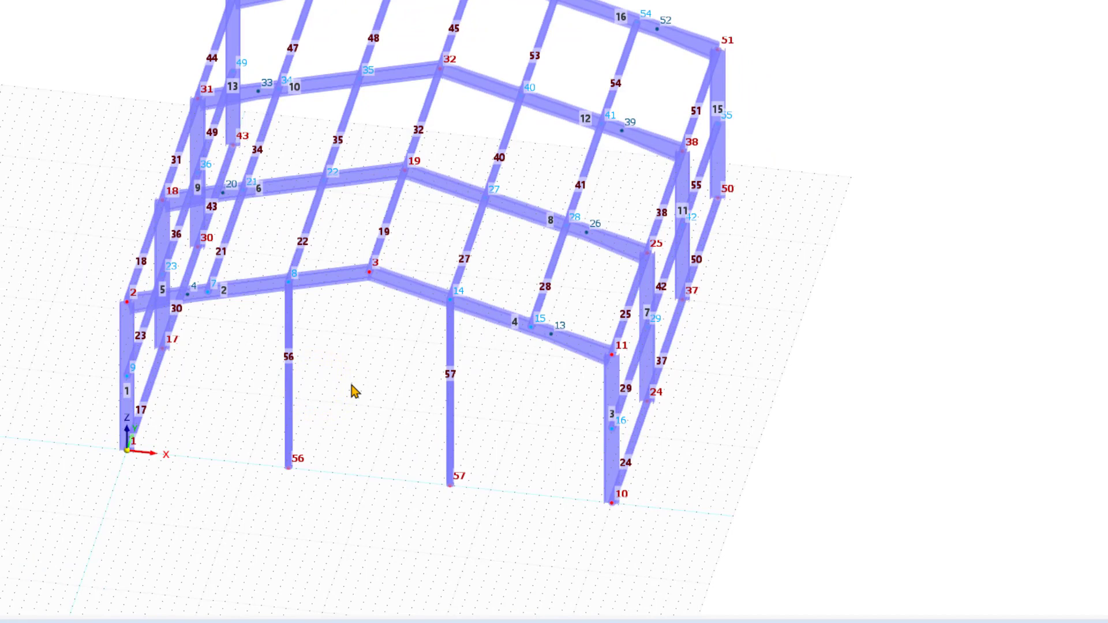
left_click_drag(477, 369, 268, 426)
Step: Change the member type of columns 56 and 57 from Truss to Beam and show their section settings
double_click(287, 412)
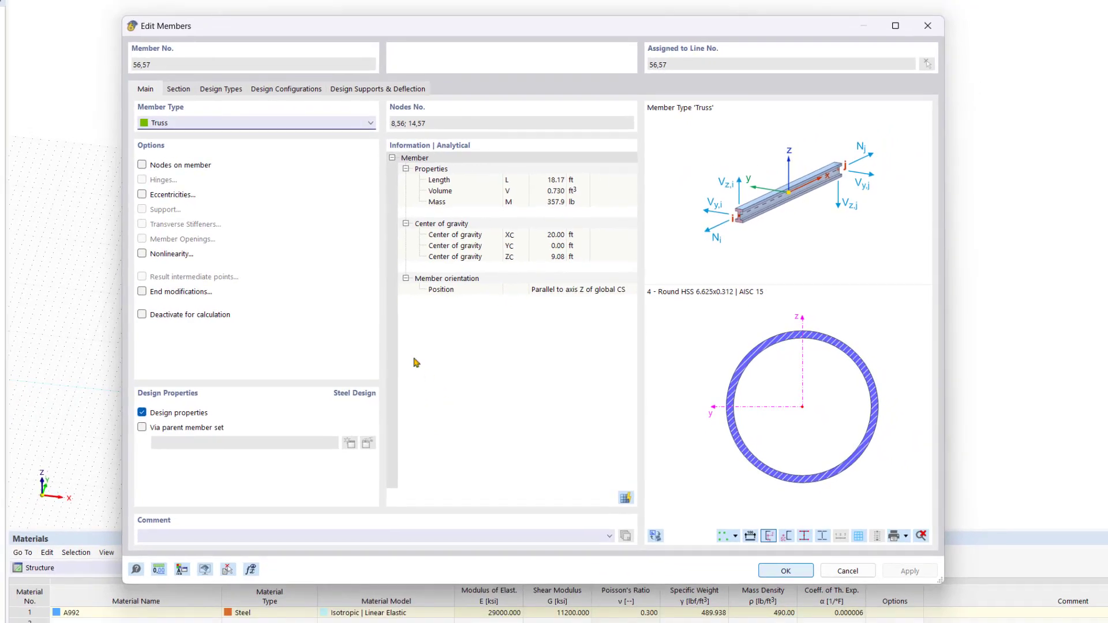
left_click(203, 123)
left_click(202, 138)
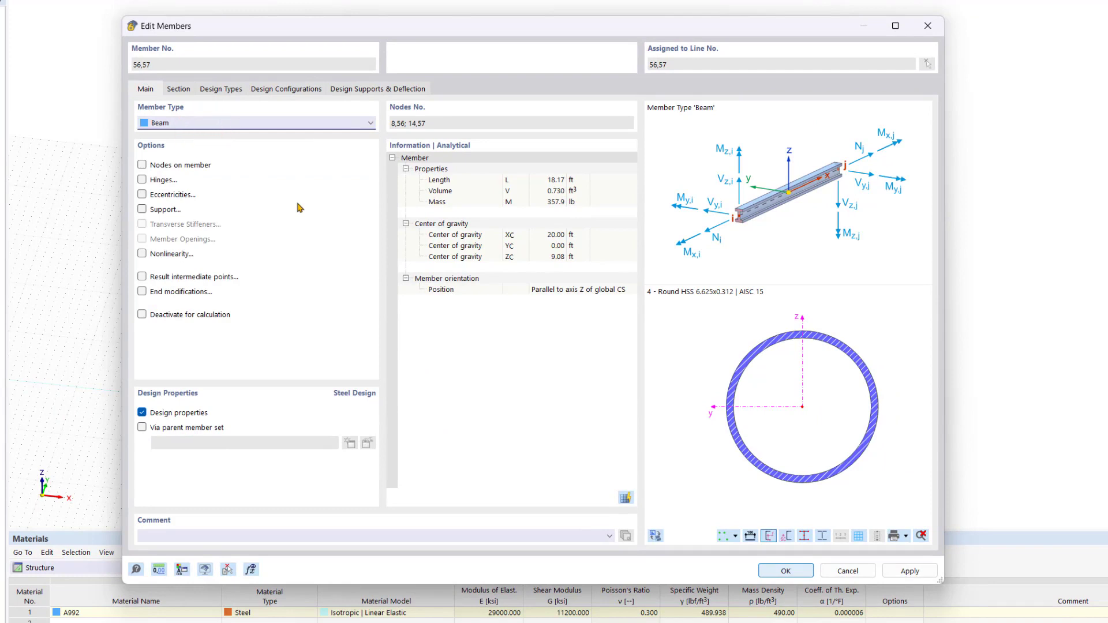
left_click(184, 92)
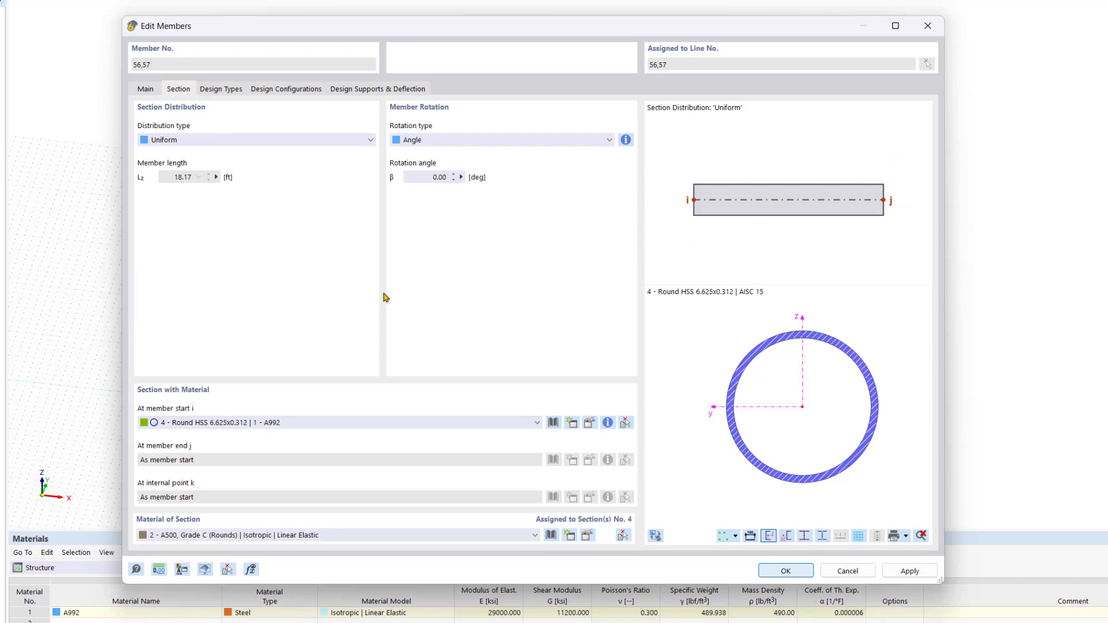
Step: Assign the HP 8x36 standardized I-section from the library to columns 56 and 57
left_click(554, 423)
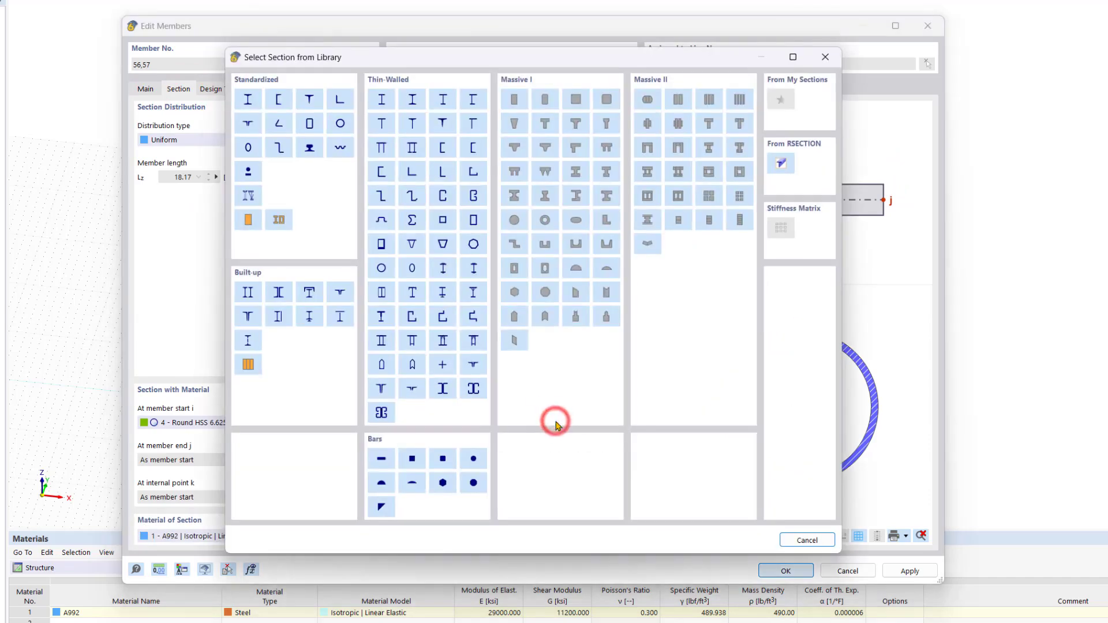
left_click(248, 100)
left_click(78, 265)
left_click(81, 265)
left_click(69, 303)
left_click(70, 304)
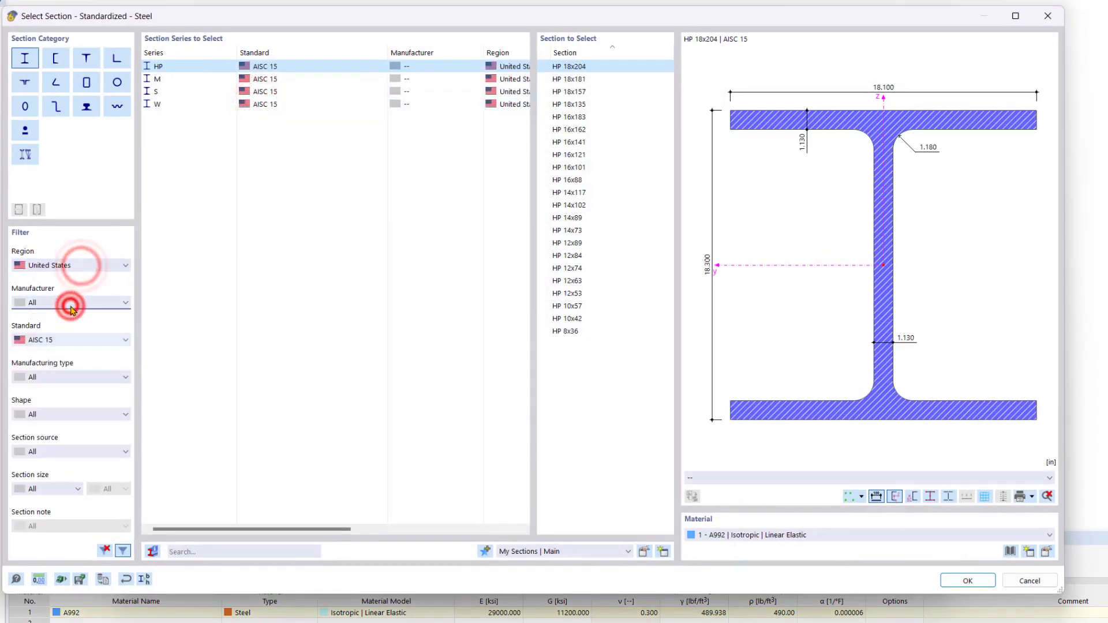
double_click(595, 333)
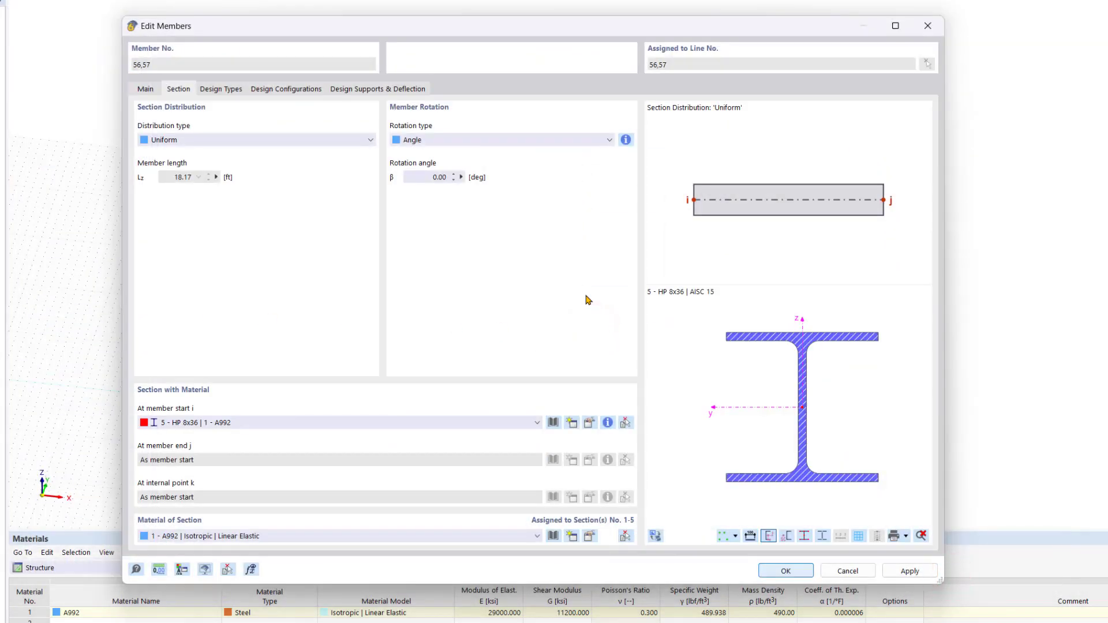
Step: Set the rotation angle β of columns 56 and 57 to 90° and apply the edits
left_click(427, 179)
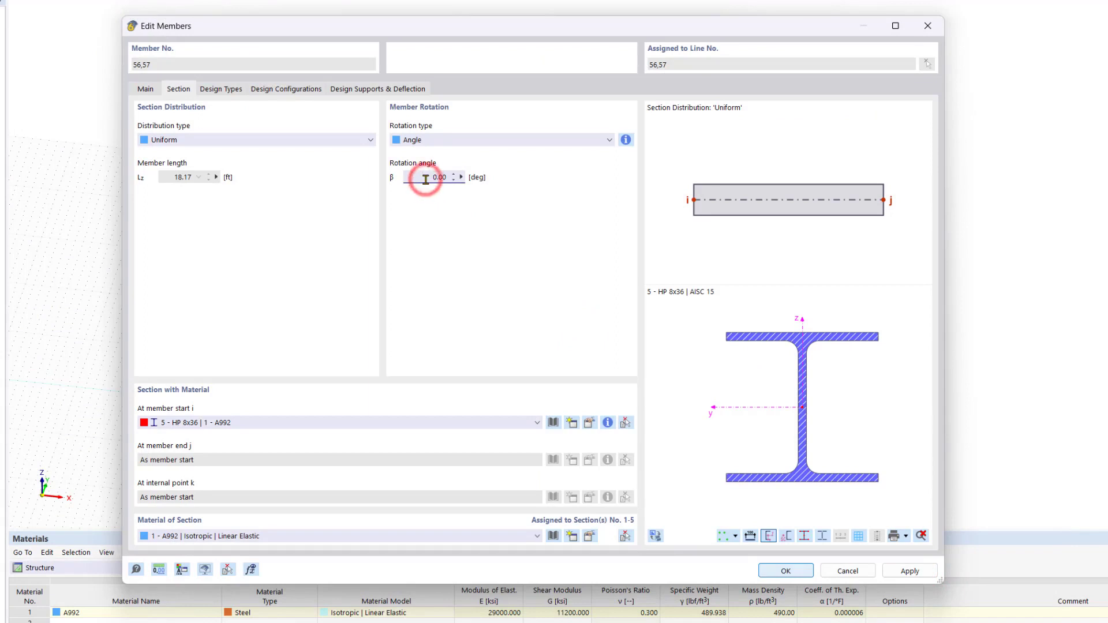
type("9")
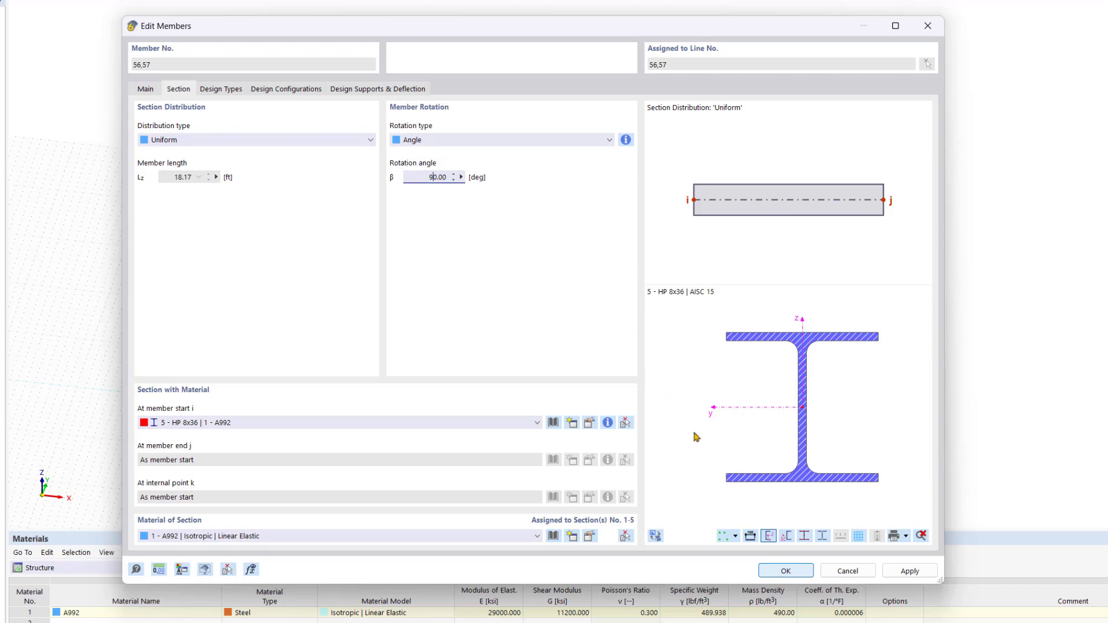
left_click(786, 572)
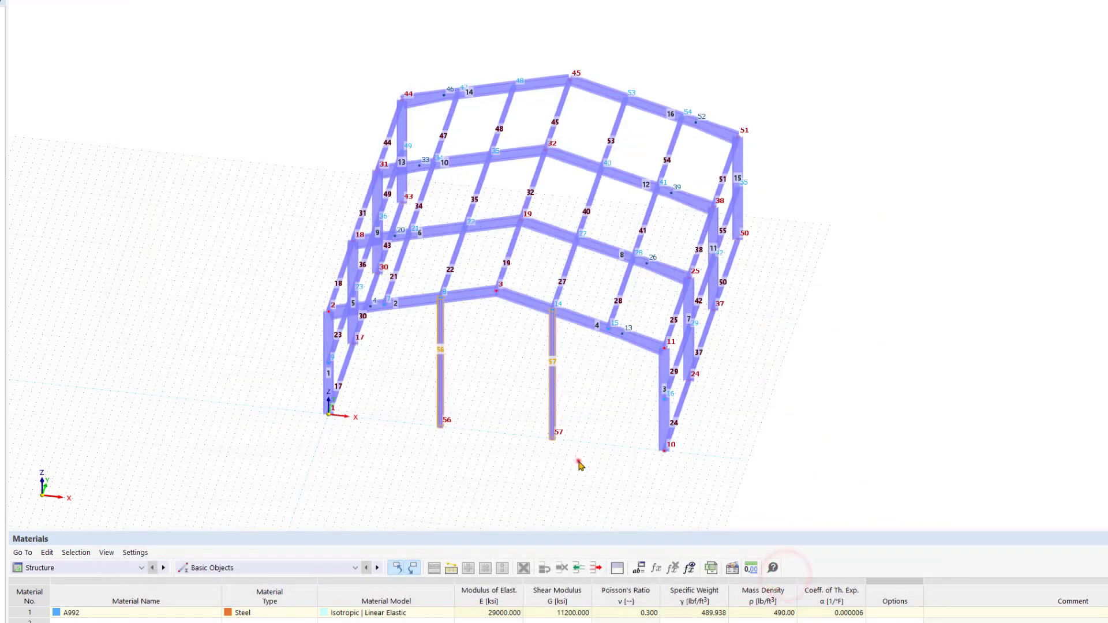
scroll(624, 322, "up", 5)
middle_click(624, 308)
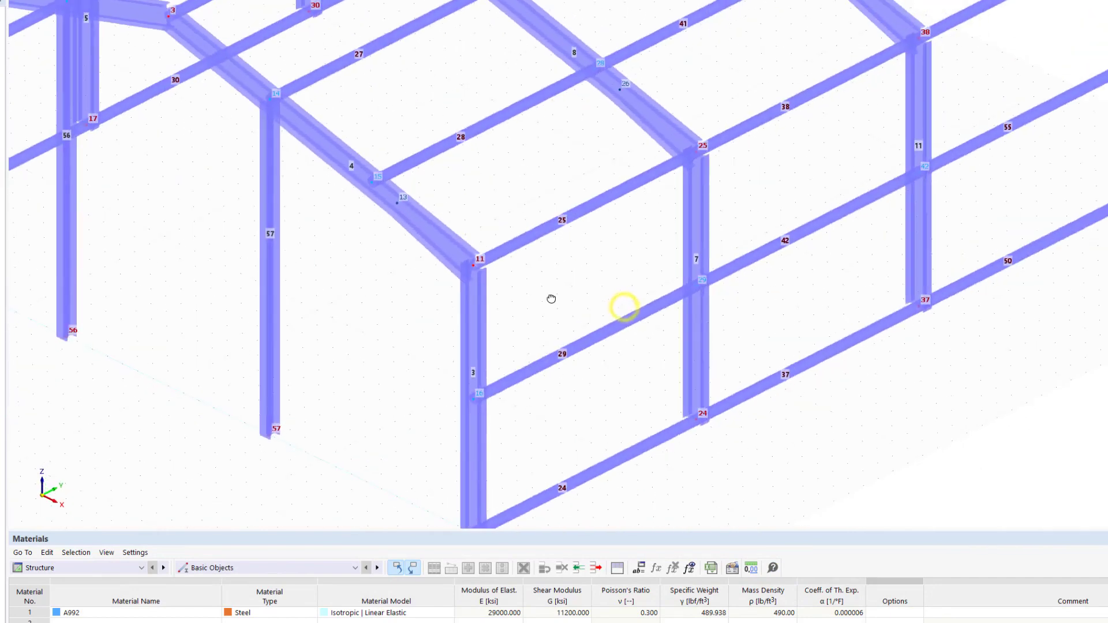
scroll(552, 292, "up", 4)
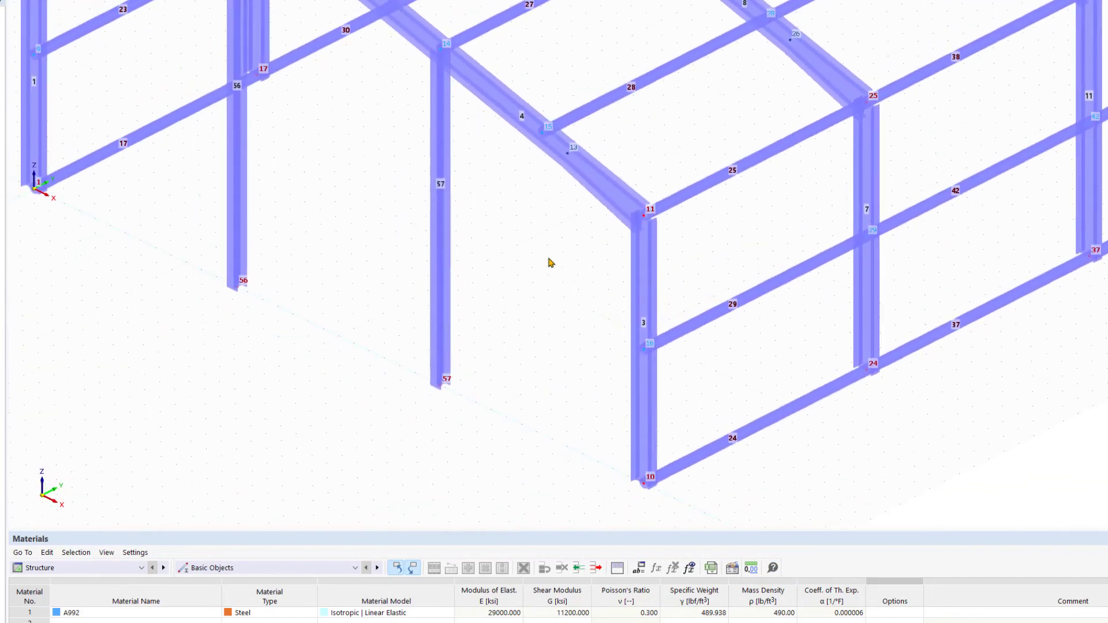